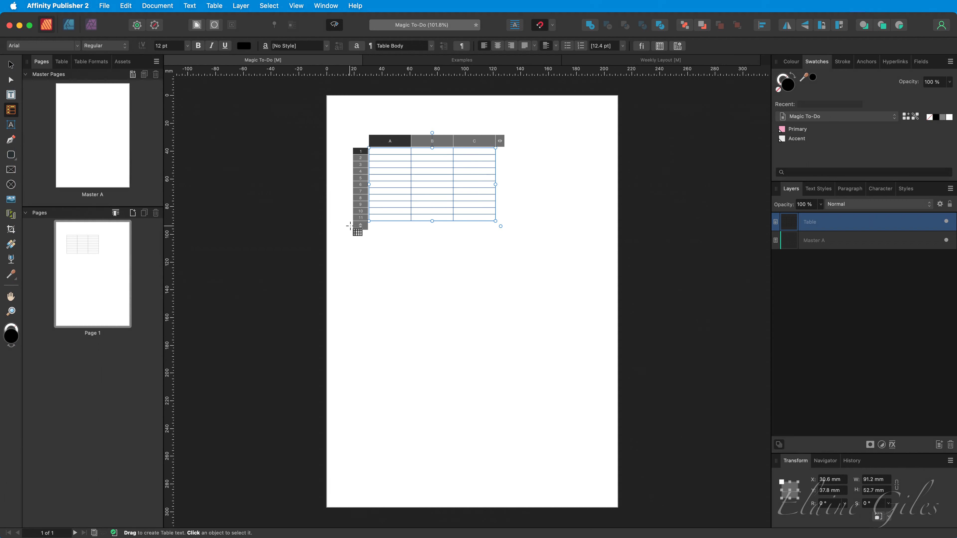
Add a row to the end of the table to make 12 rows, and deselect the table.
click(361, 229)
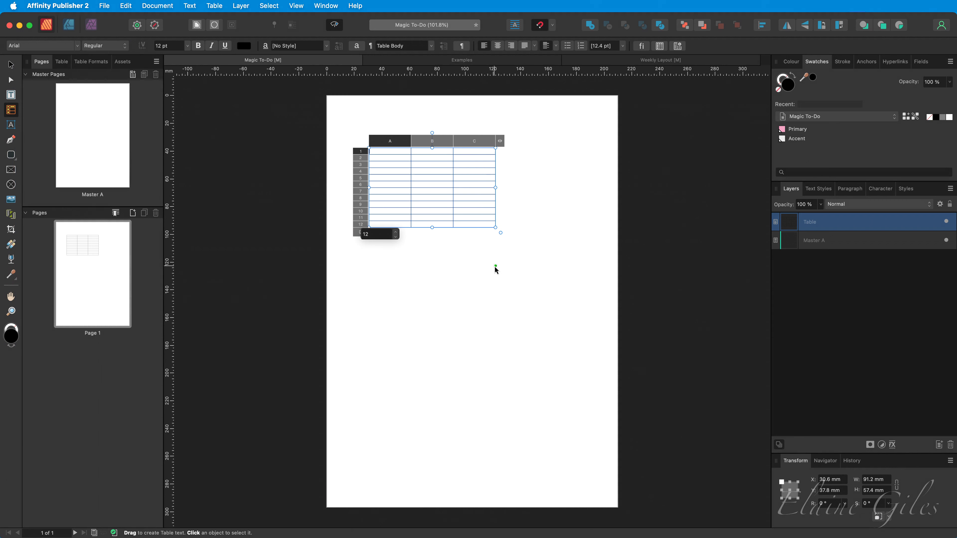
click(495, 266)
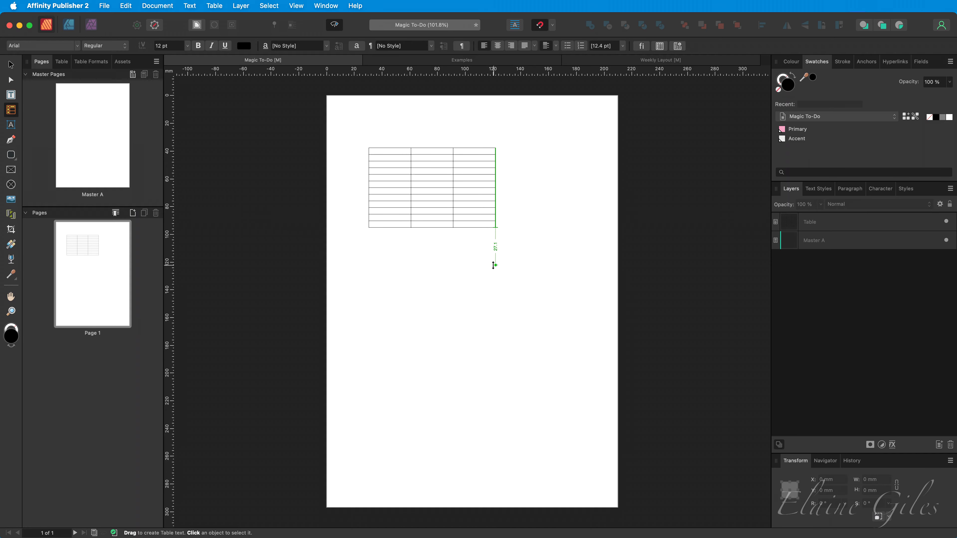
key(Escape)
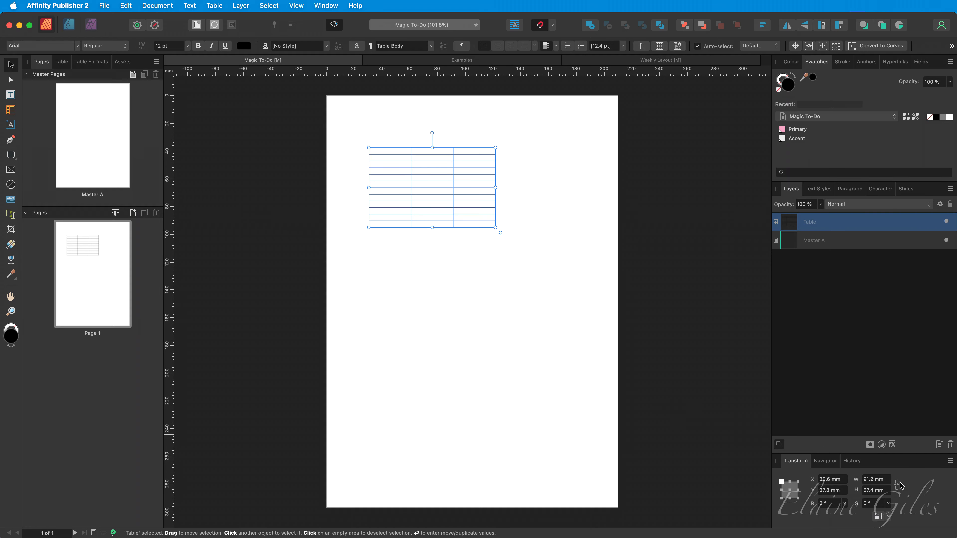
Set the whole table's width to 93 mm and its height to 140 mm.
click(879, 479)
text(93)
key(Tab)
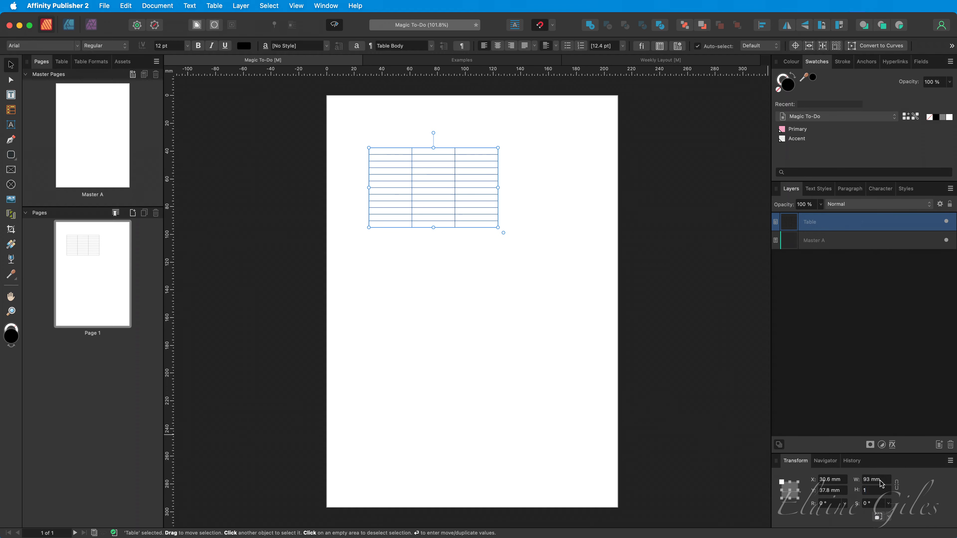
text(140)
key(Tab)
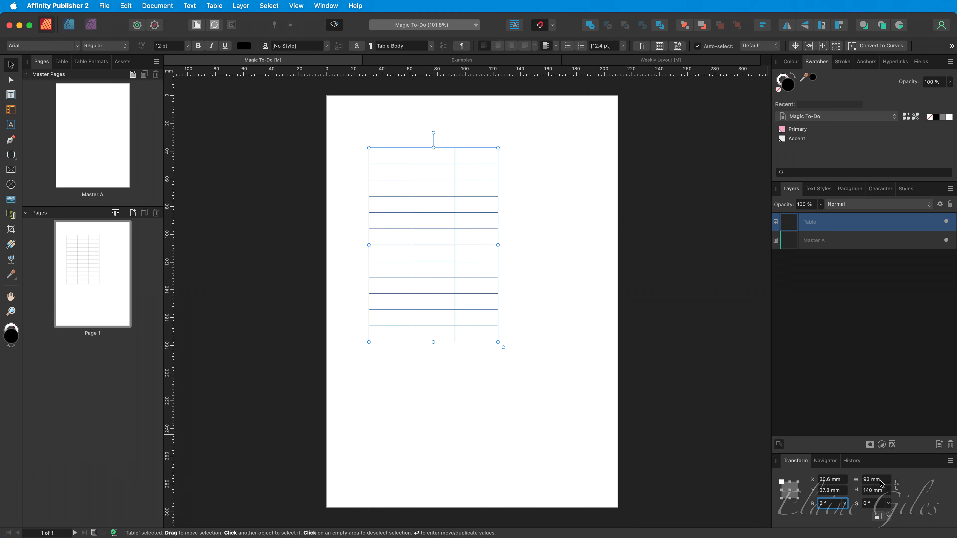
Increase the height of the table's first row to about 17 mm, keeping the overall table size.
alt+click(788, 226)
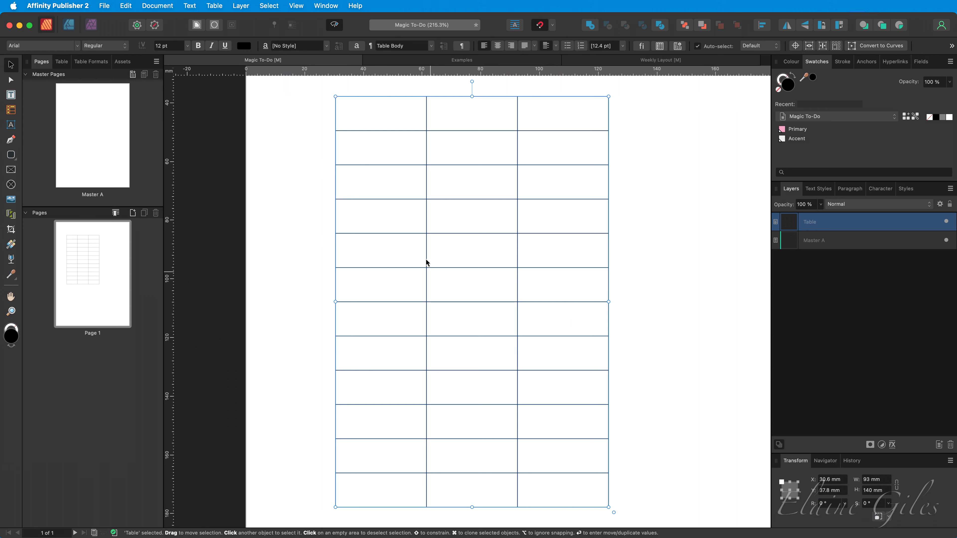
double_click(388, 114)
click(327, 118)
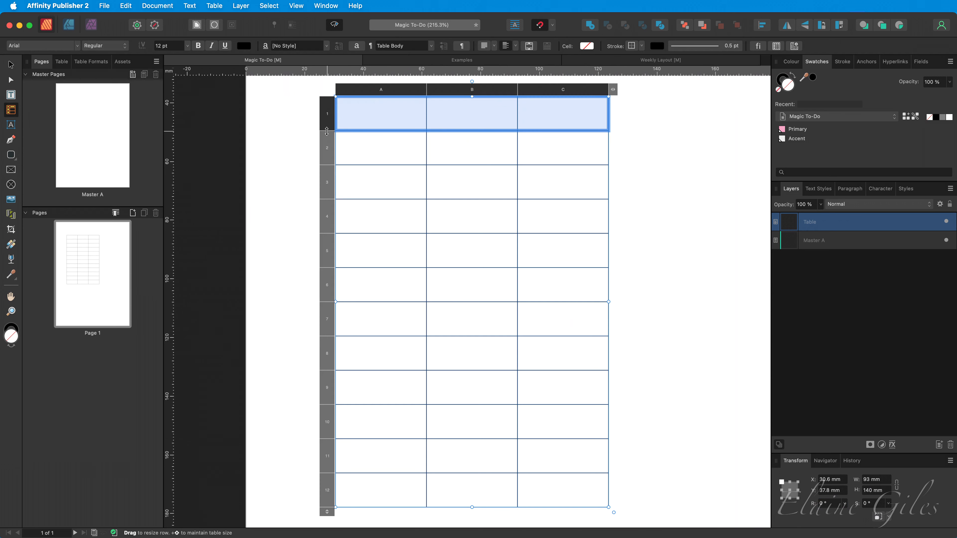
drag(326, 133, 326, 147)
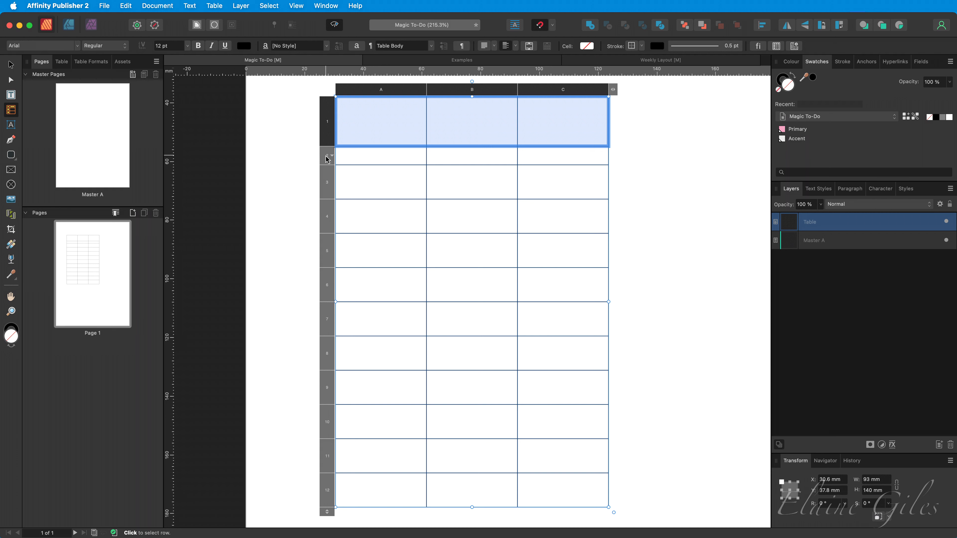
Evenly distribute the heights of table rows 2 to 12.
click(327, 158)
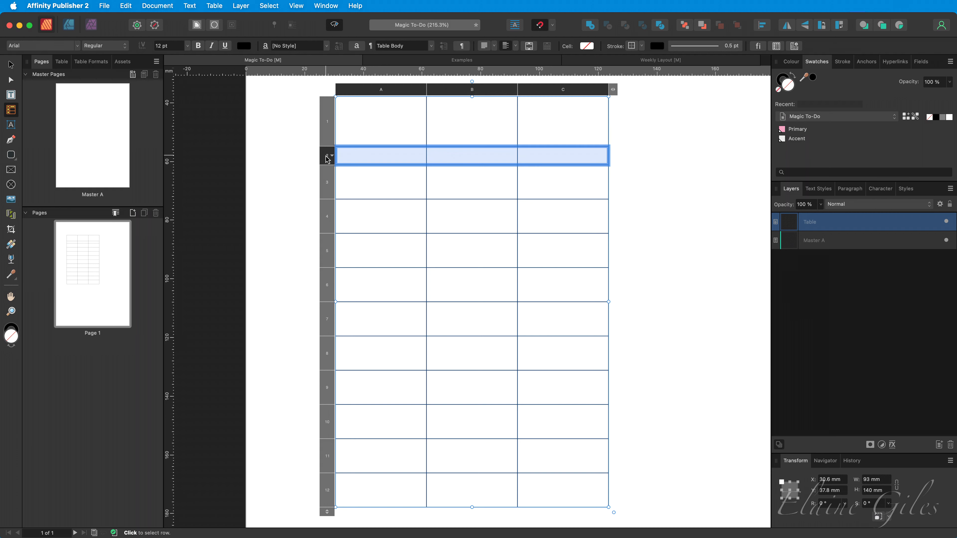
shift+click(326, 496)
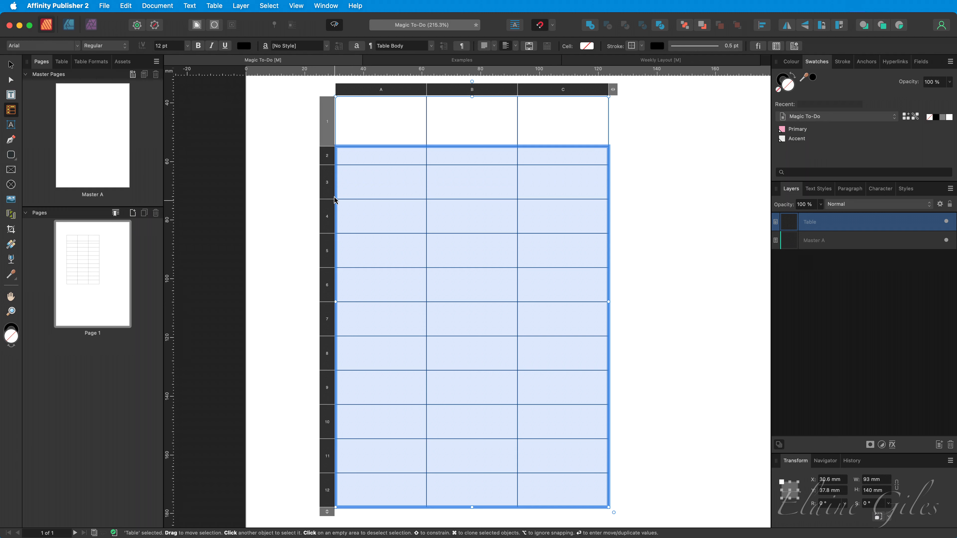
click(327, 184)
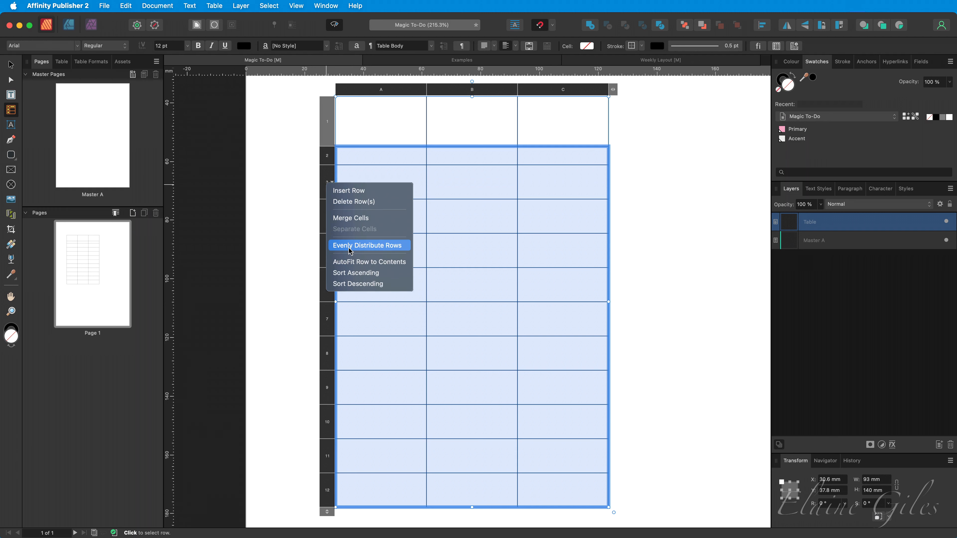
click(349, 245)
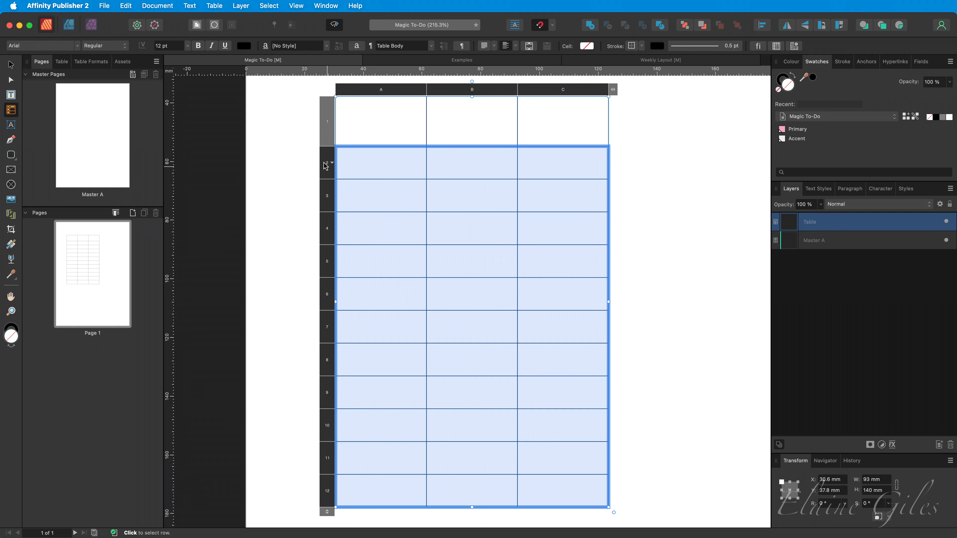
click(325, 166)
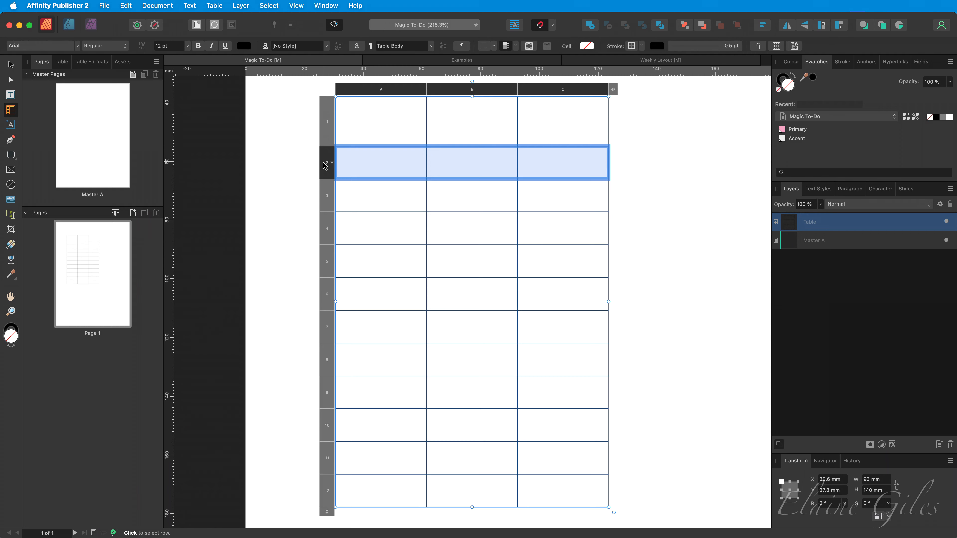
Narrow columns A and C to about 11.5 mm each, giving the freed width to column B.
click(62, 63)
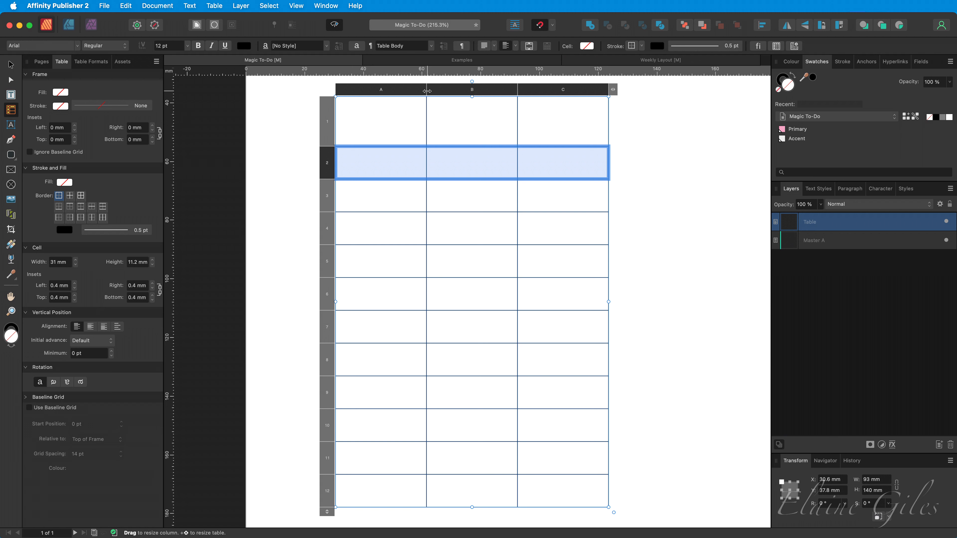
drag(427, 91, 369, 90)
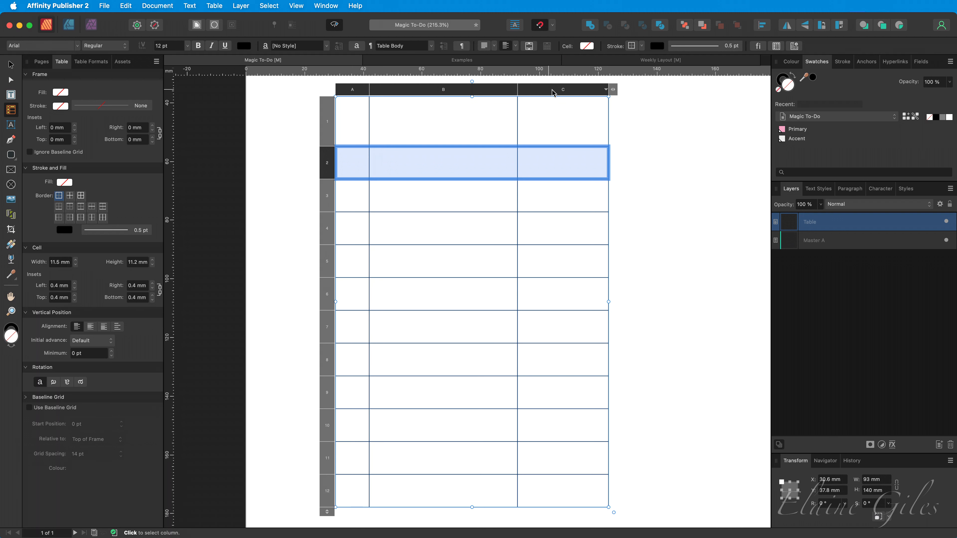
drag(518, 90, 575, 92)
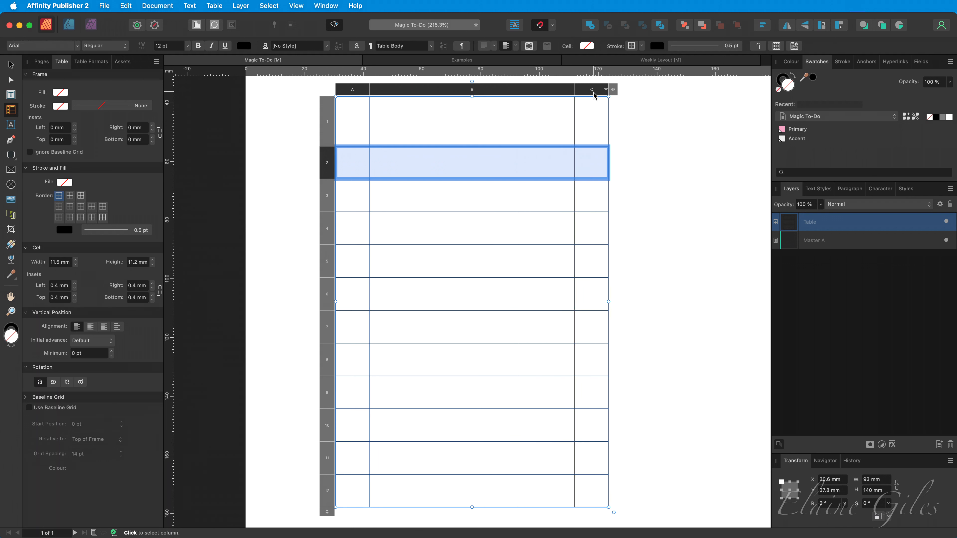
click(594, 95)
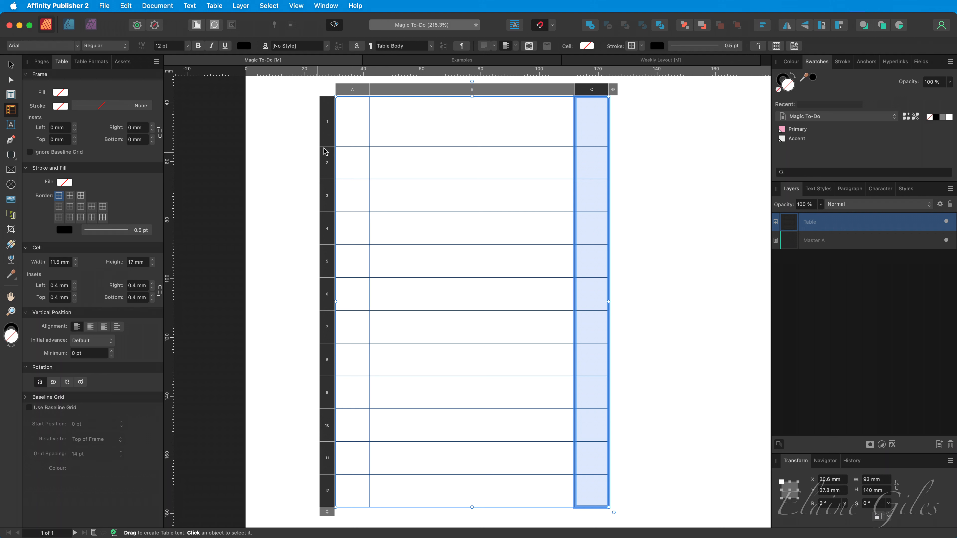
Fill all the table cells with the Primary swatch from the Magic To-Do palette.
click(357, 119)
drag(358, 120, 594, 494)
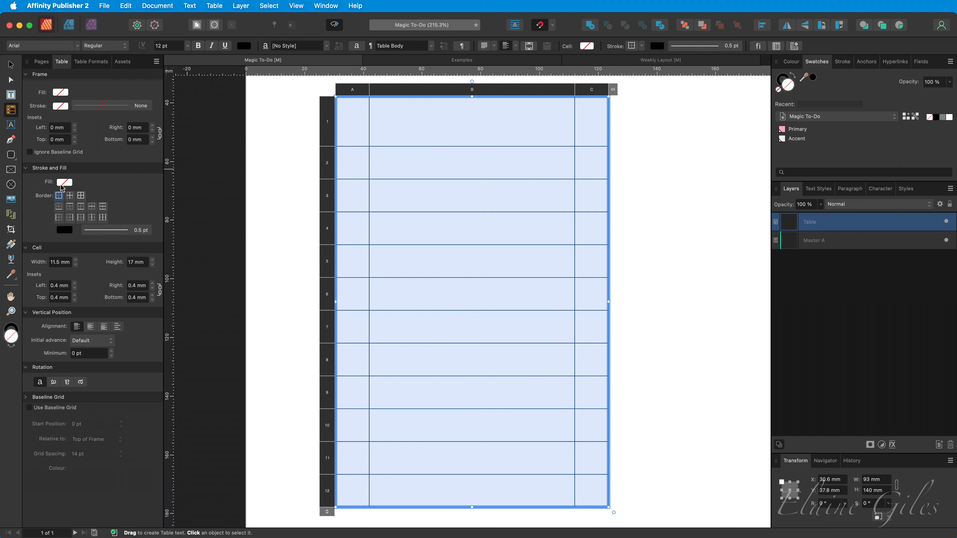
click(67, 183)
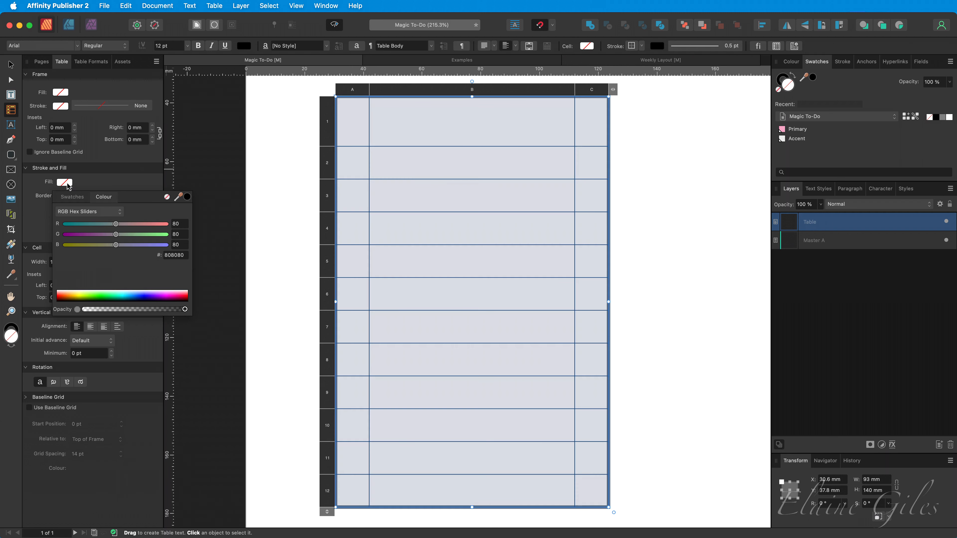
click(75, 198)
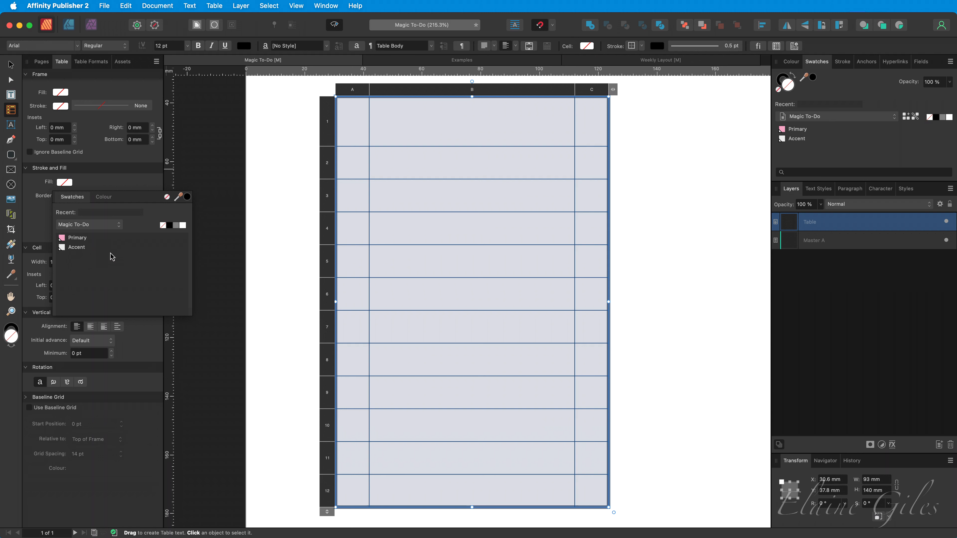
click(98, 243)
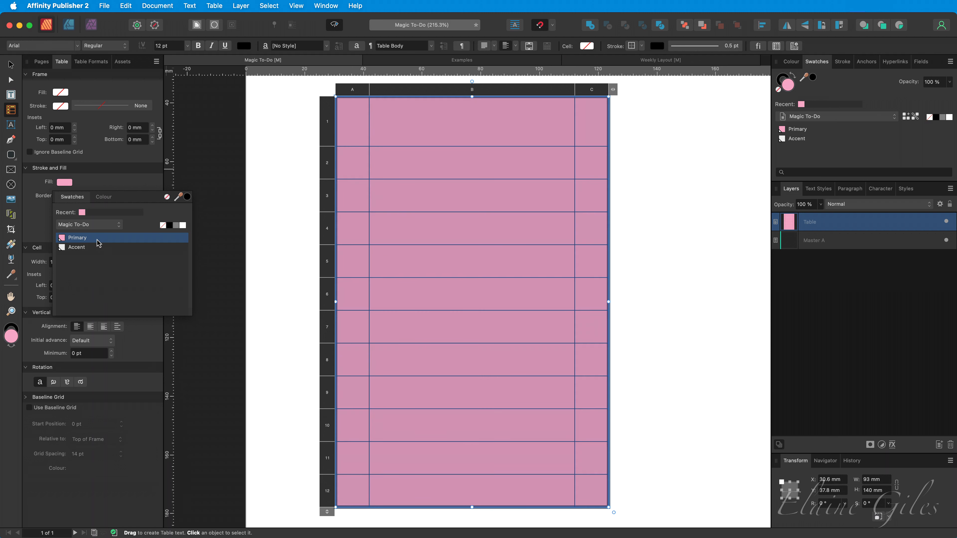
click(132, 184)
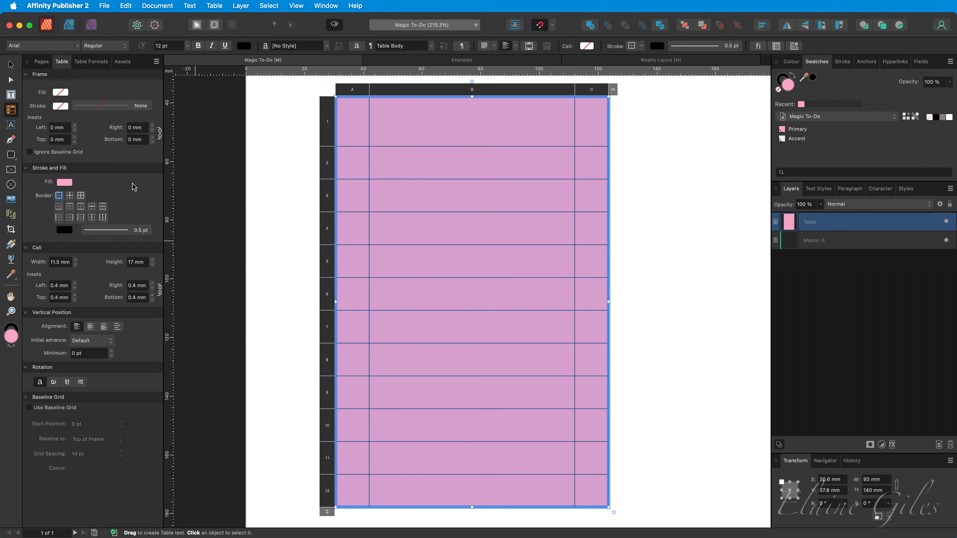
Remove the stroke from all inner and outer borders of the table.
click(81, 199)
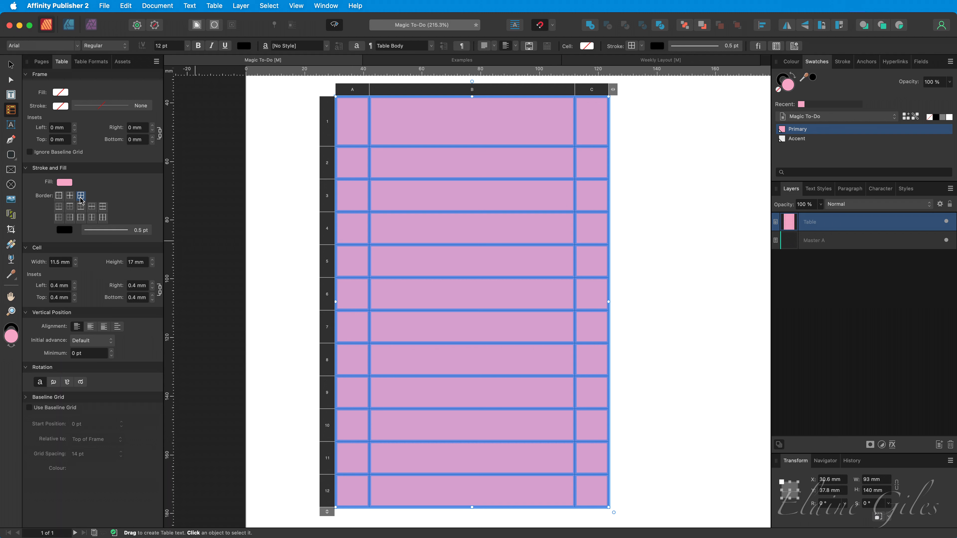
click(90, 233)
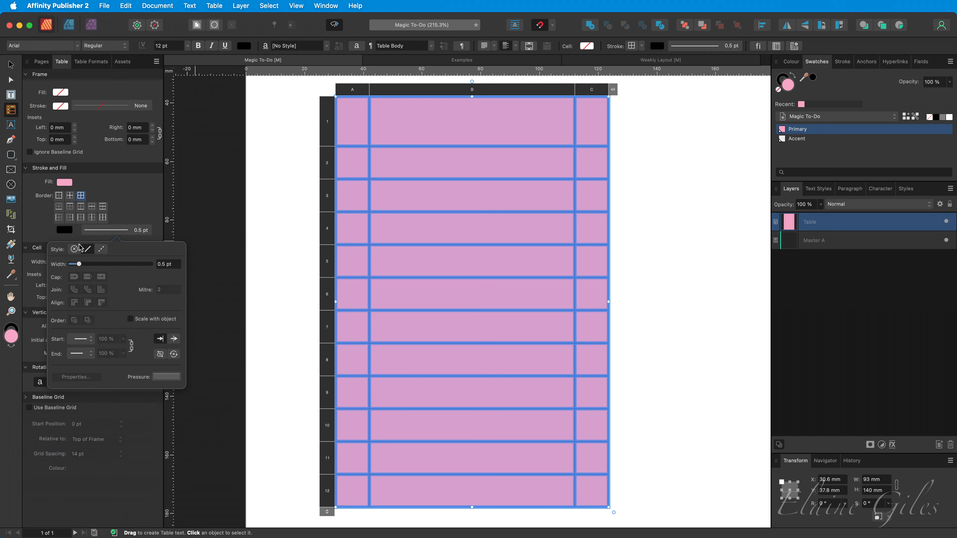
click(74, 249)
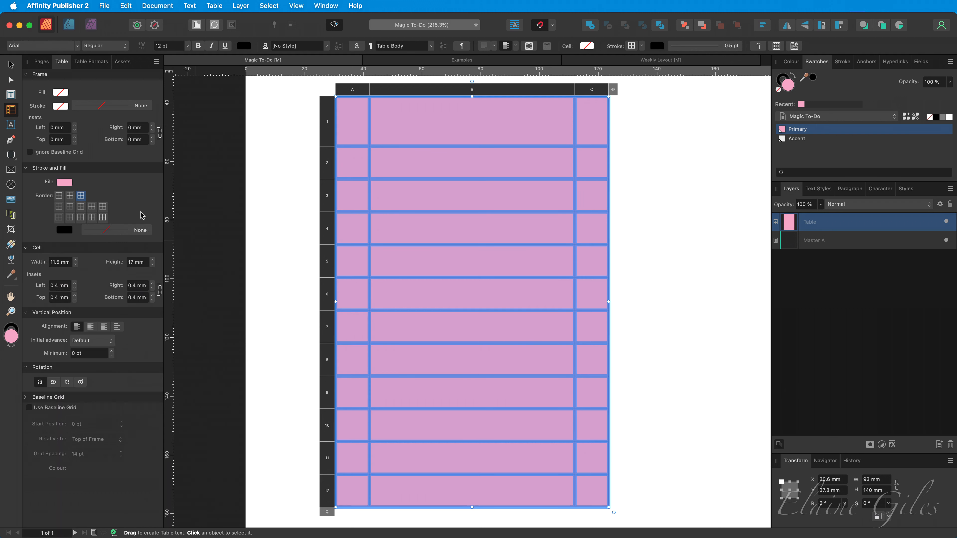
click(298, 242)
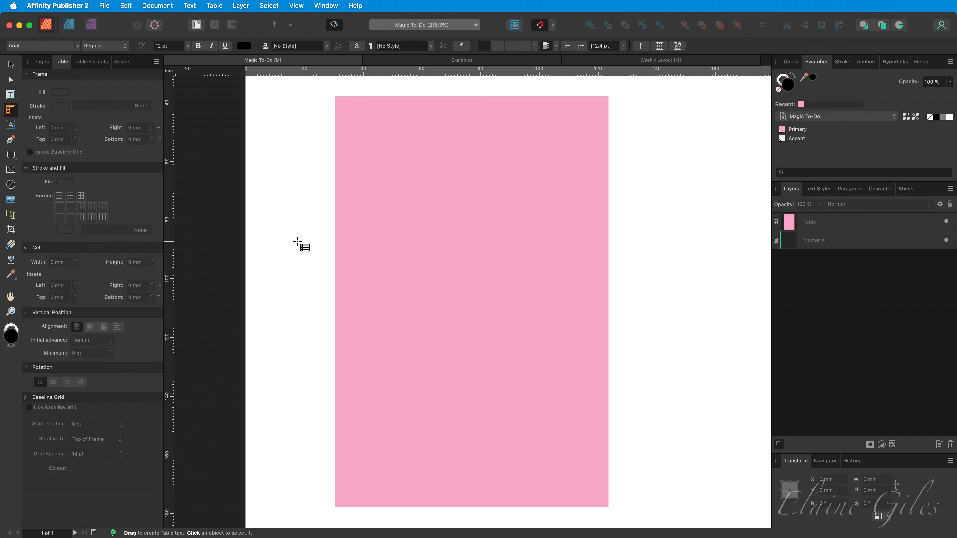
Apply the Accent swatch to the inner horizontal borders across all the table cells.
drag(363, 104, 596, 479)
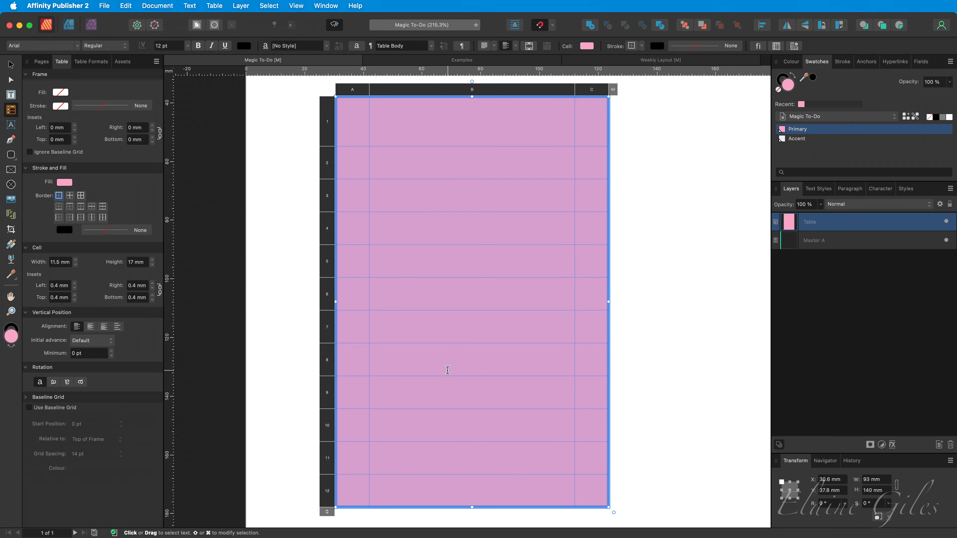
click(92, 206)
click(64, 229)
click(76, 294)
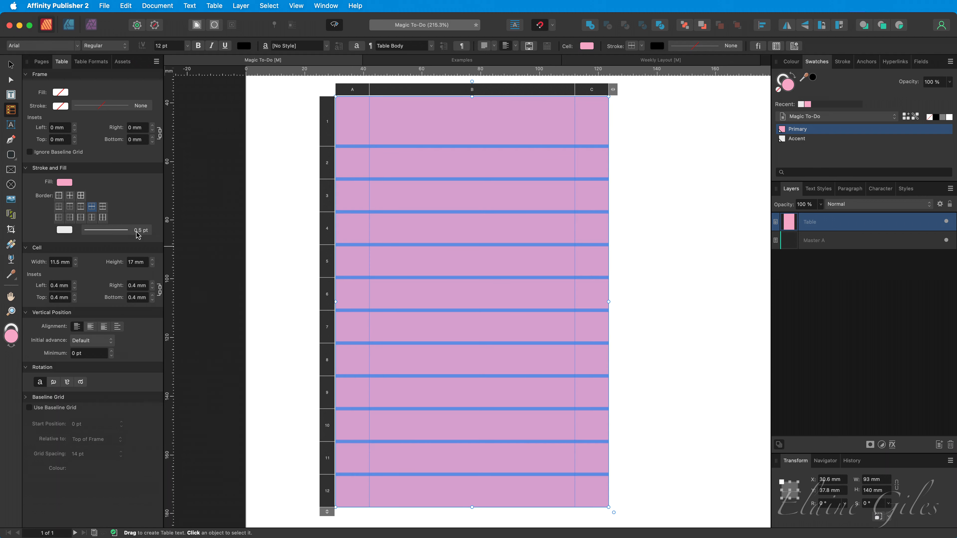
Enter "To Do" in the first row's middle cell and centre the text of all cells vertically and horizontally.
click(451, 128)
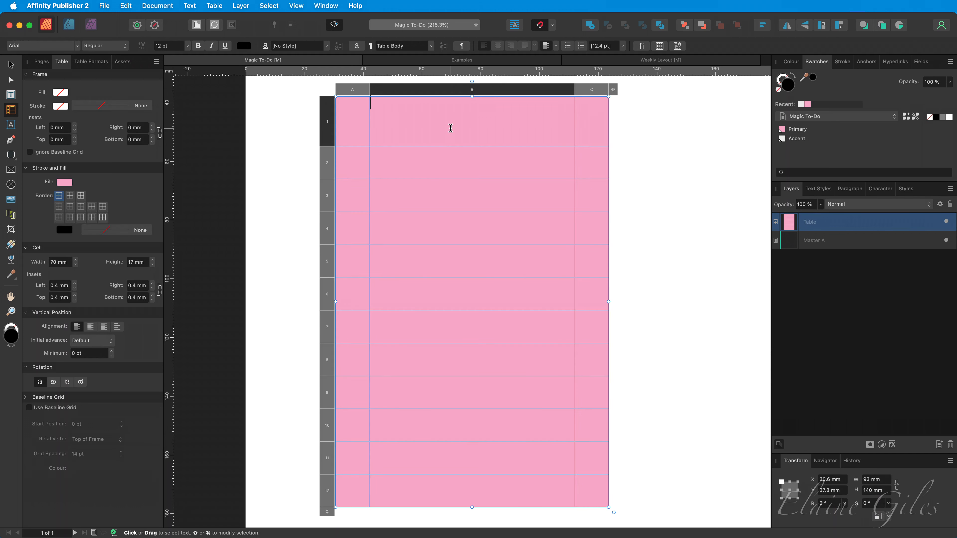
text(To Do)
drag(360, 122, 595, 481)
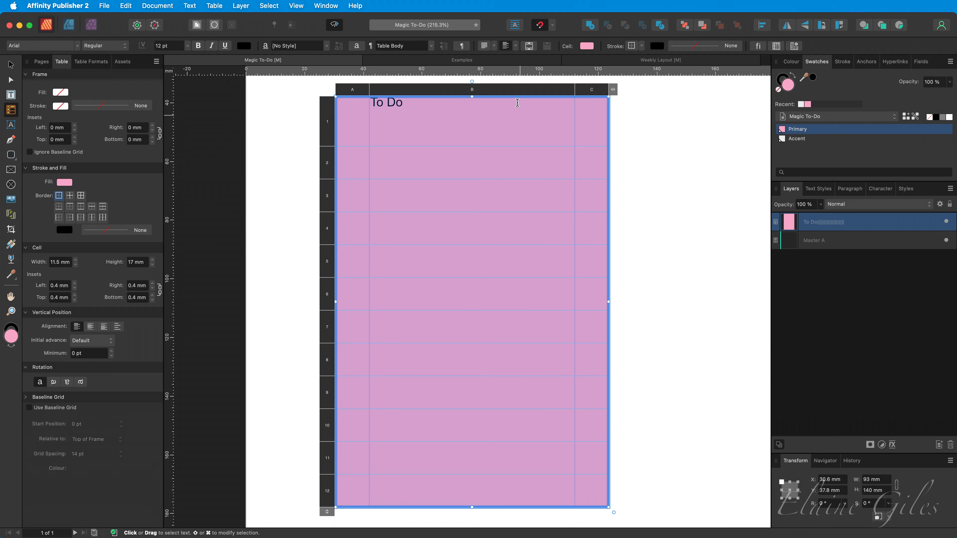
click(507, 48)
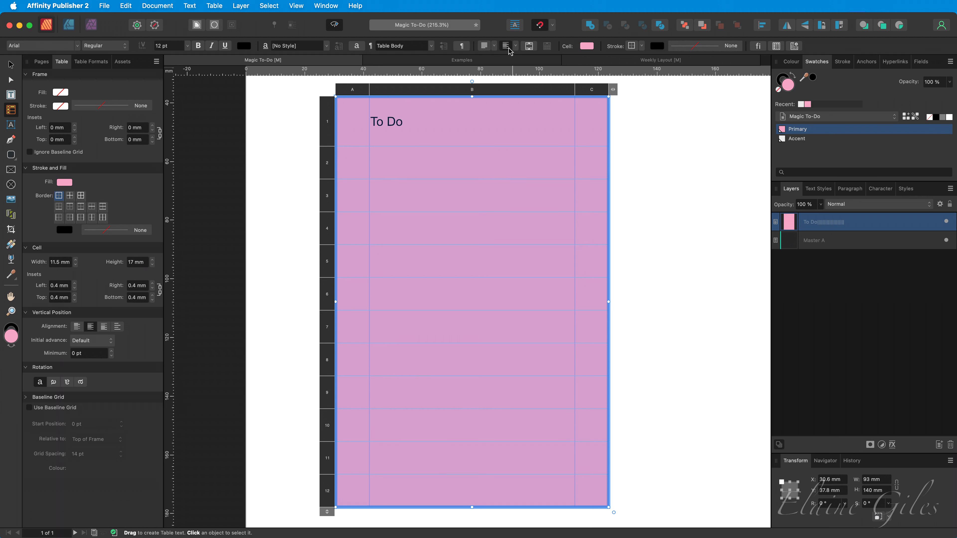
click(494, 46)
click(450, 67)
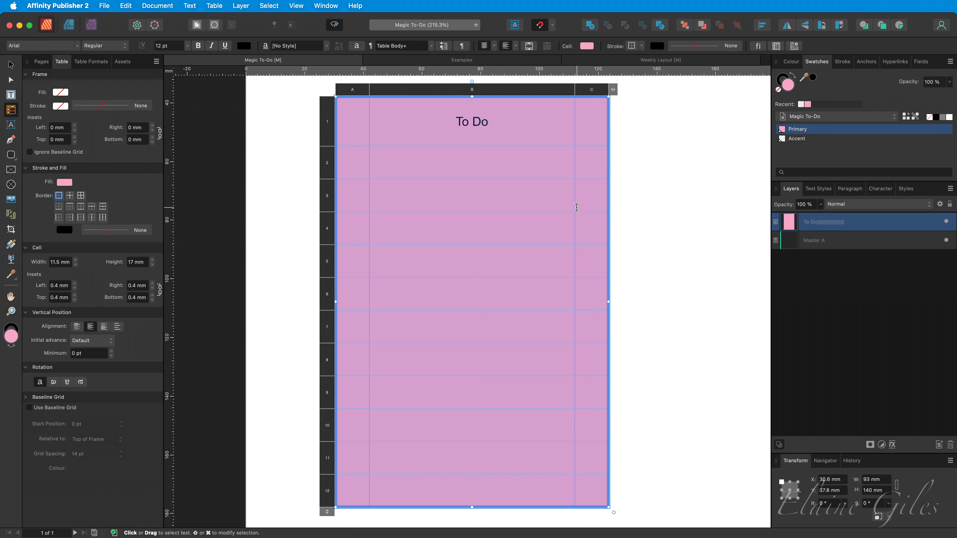
Set the font of the "To Do" heading text to Bohemian typewriter.
double_click(474, 120)
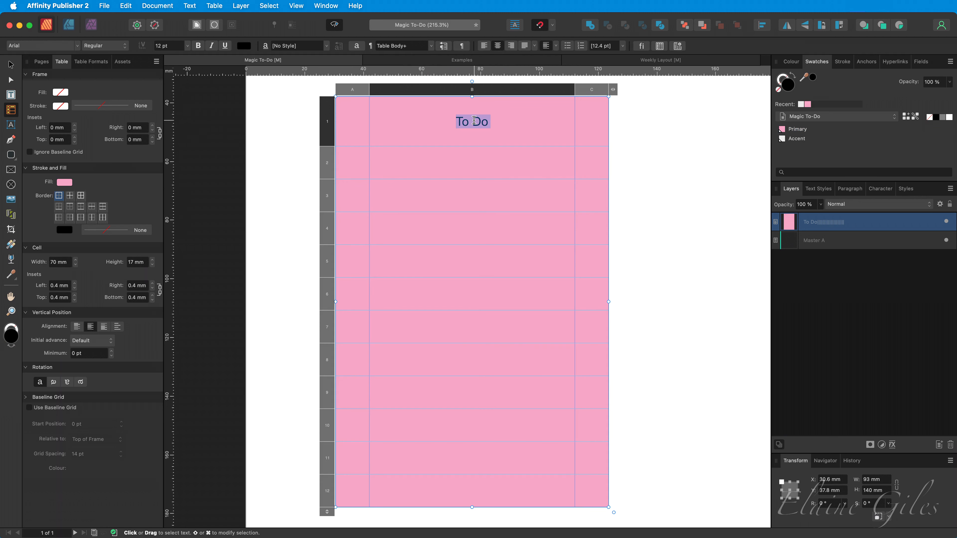
click(78, 46)
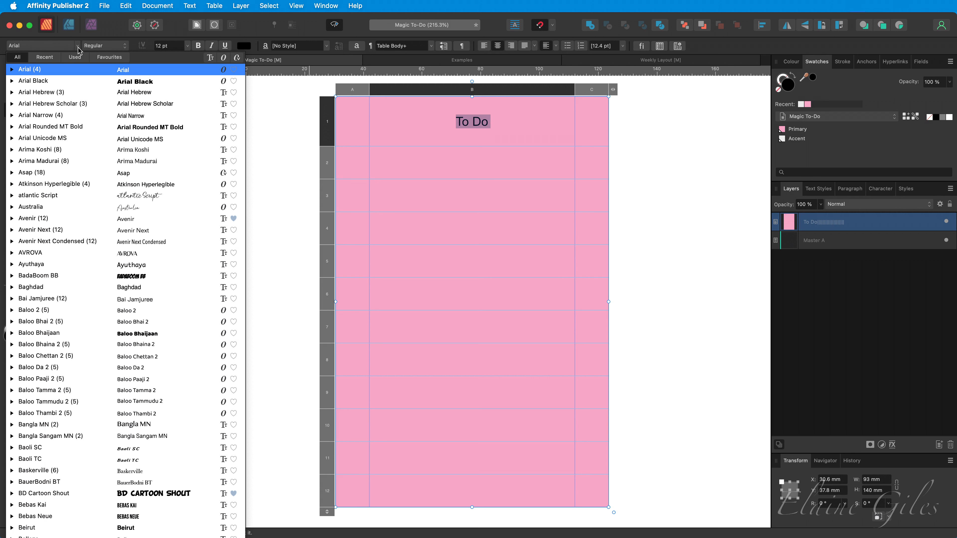
text(bohem)
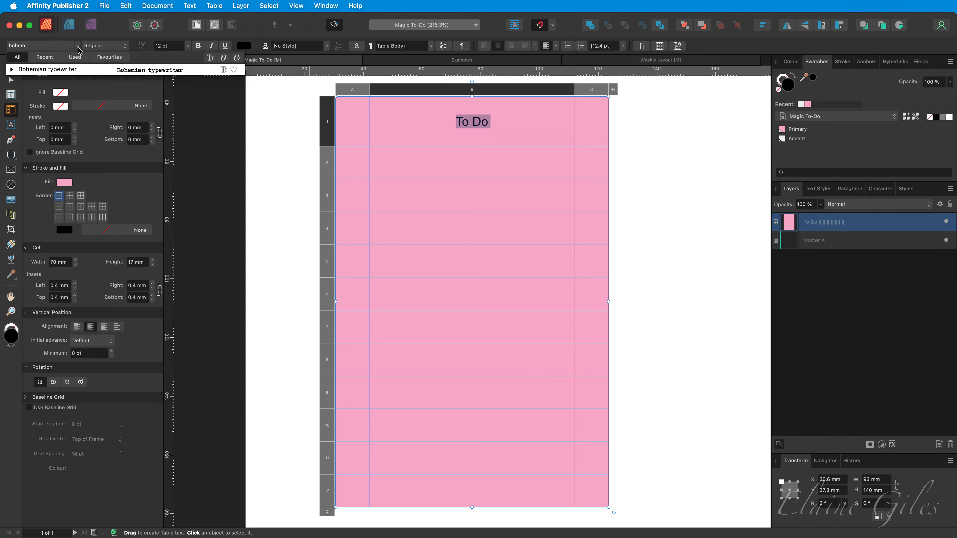
key(Down)
key(Return)
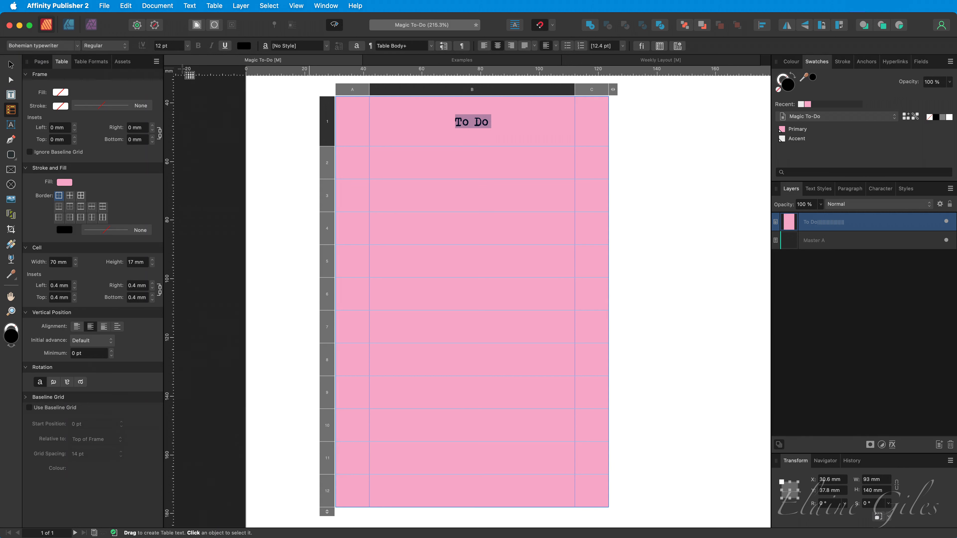
Colour the "To Do" heading with the Accent swatch and set its size to 18 pt.
click(794, 142)
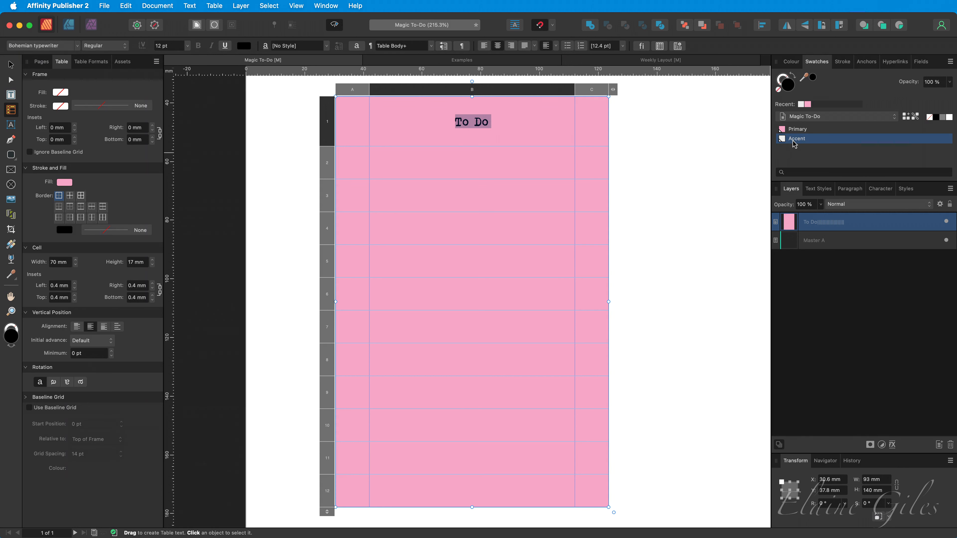
click(794, 143)
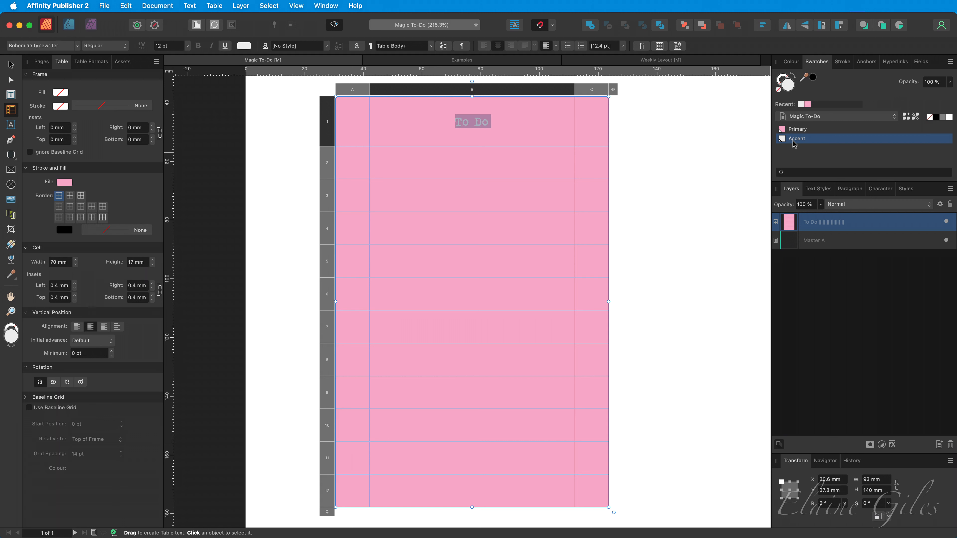
click(171, 43)
text(18)
key(Return)
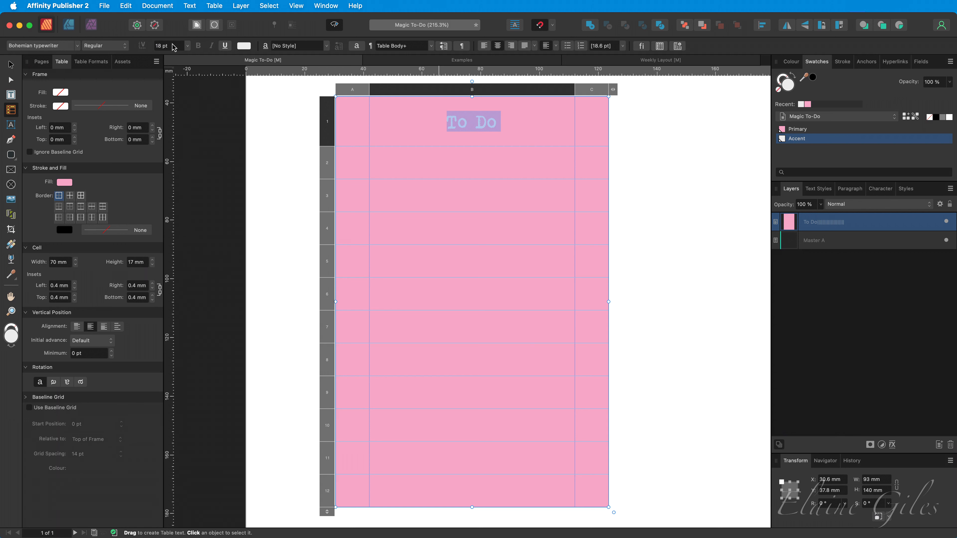
click(643, 162)
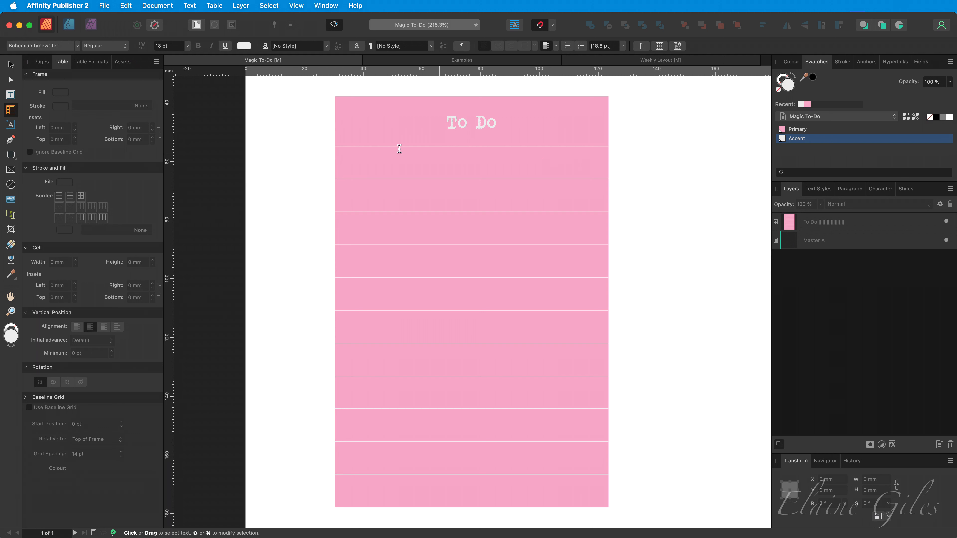
Draw a 5 × 5 mm rounded rectangle in row 2's first cell and increase its corner radius to 50% for a circle.
click(11, 155)
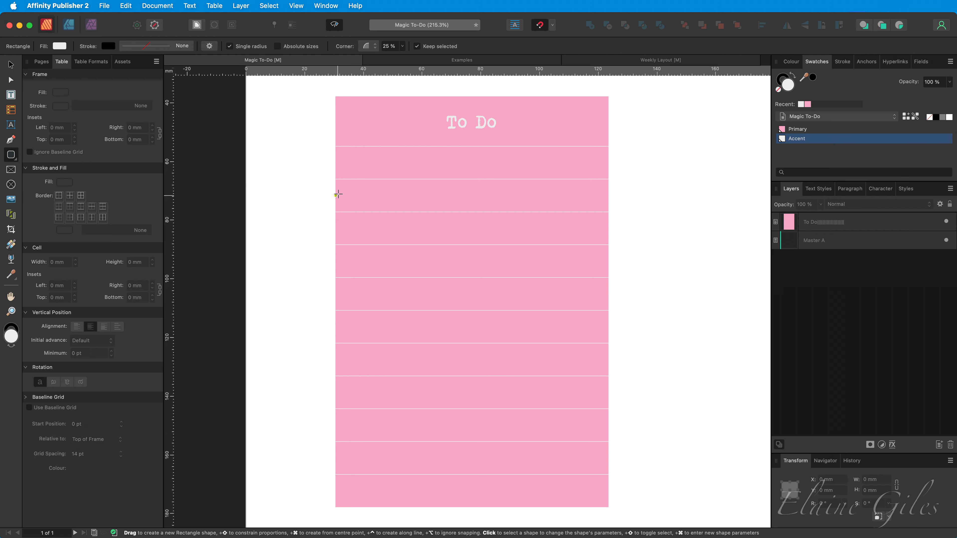
drag(352, 164, 362, 173)
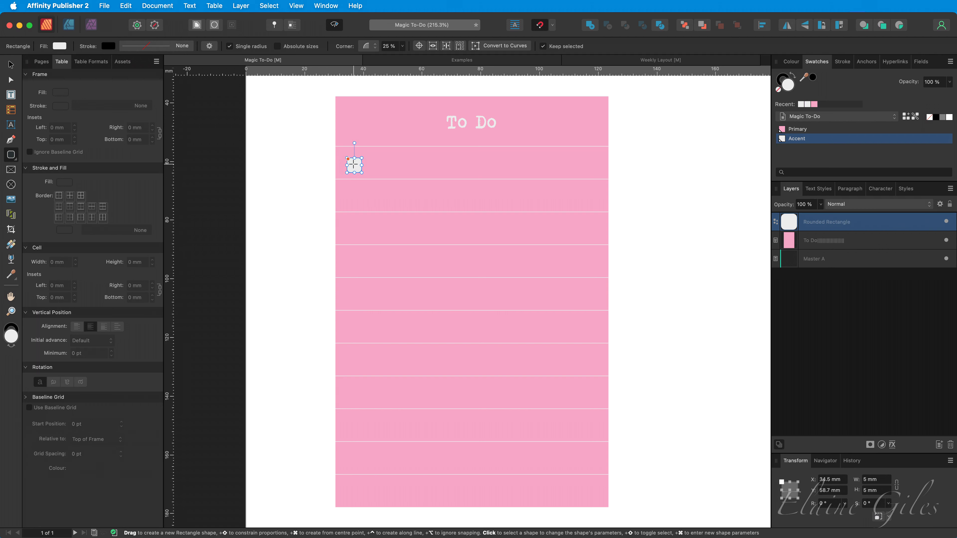
scroll(353, 164, up, 10)
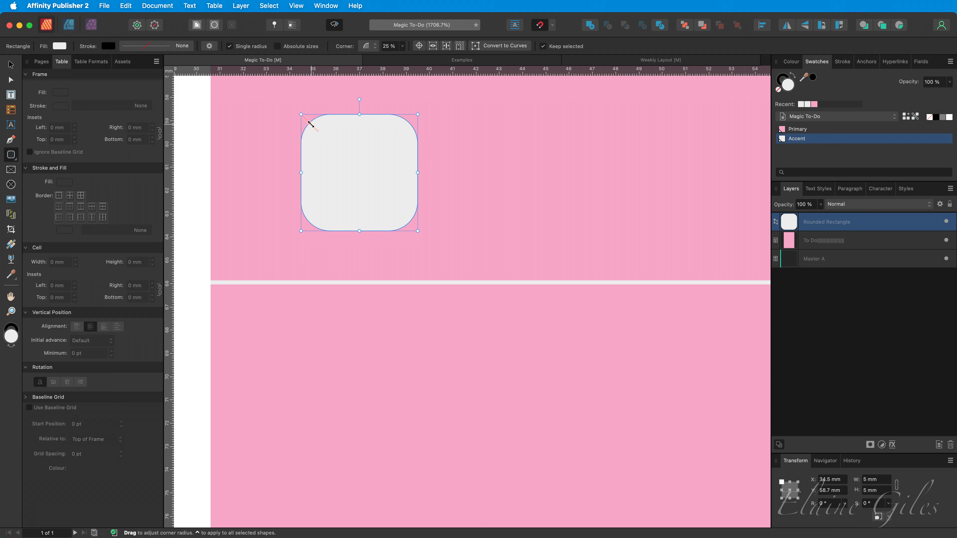
drag(310, 125, 380, 208)
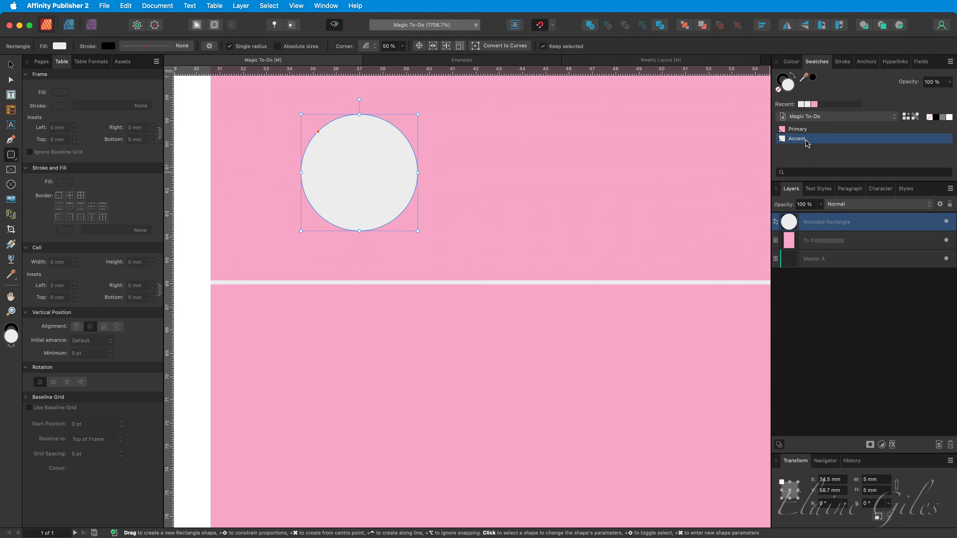
Rename the circle's layer as "Task - Left".
double_click(812, 221)
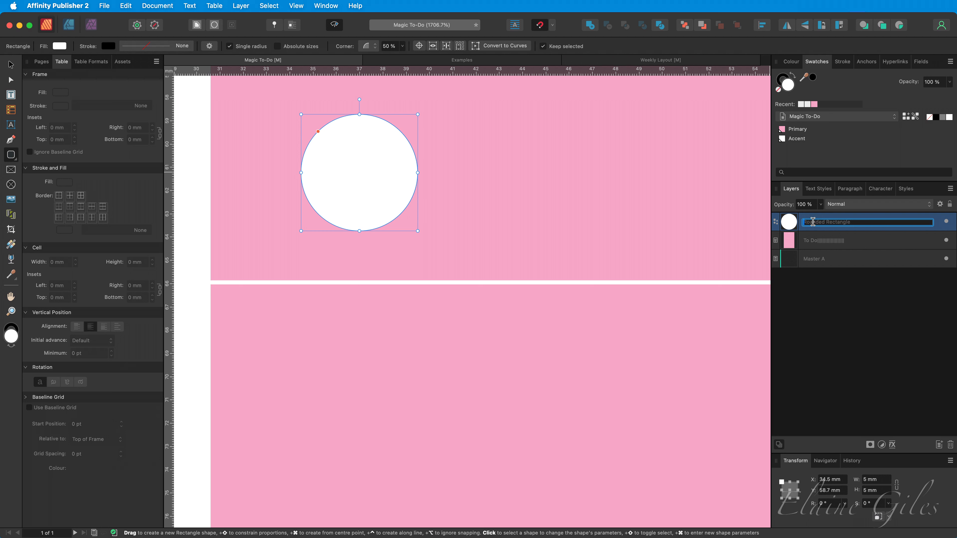
text(Task - Left)
key(Return)
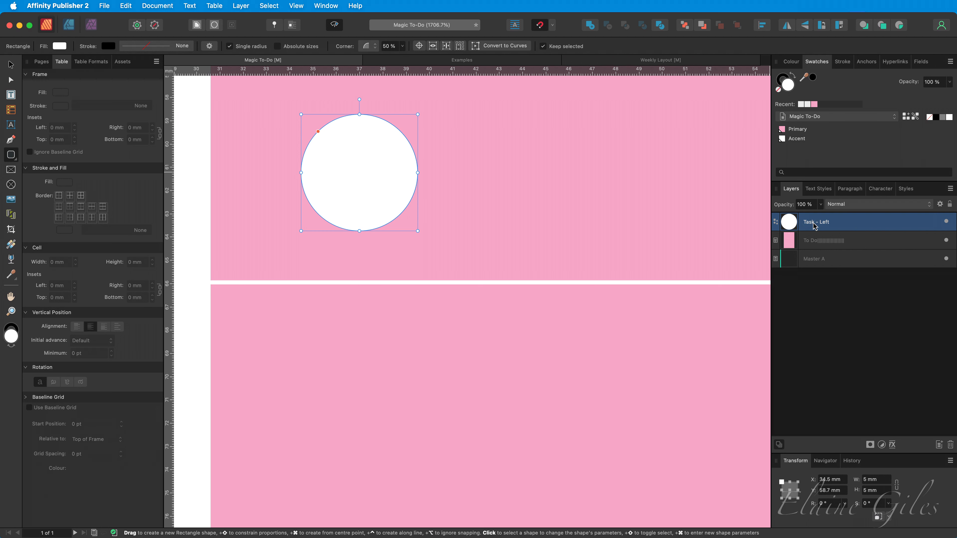
Draw a second 5 × 5 mm rounded rectangle in row 2 and move it into the third cell, level with the circle.
click(793, 244)
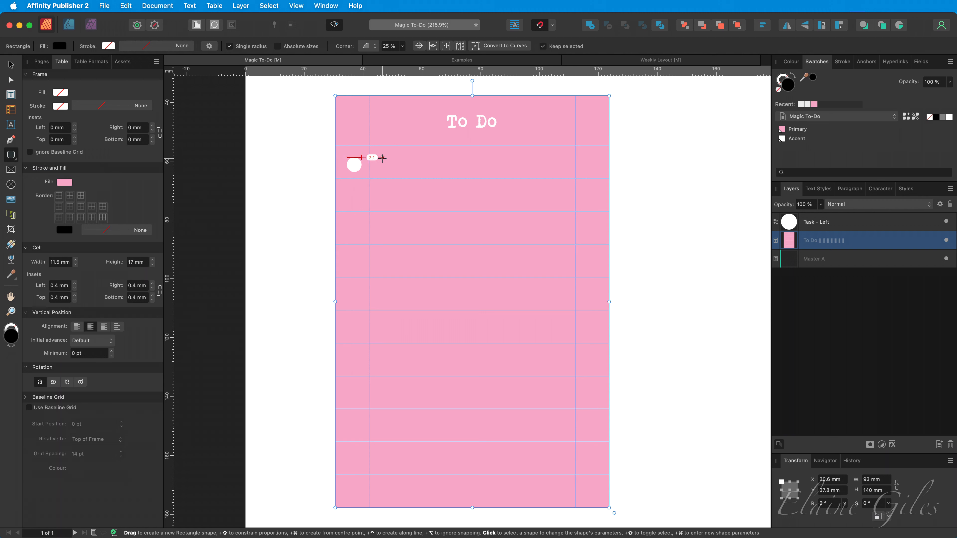
drag(382, 158, 397, 172)
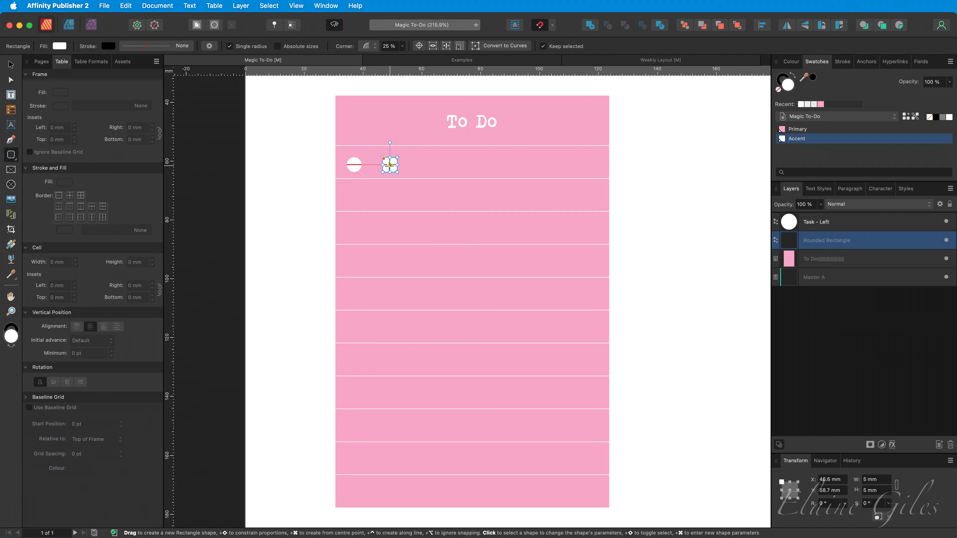
key(v)
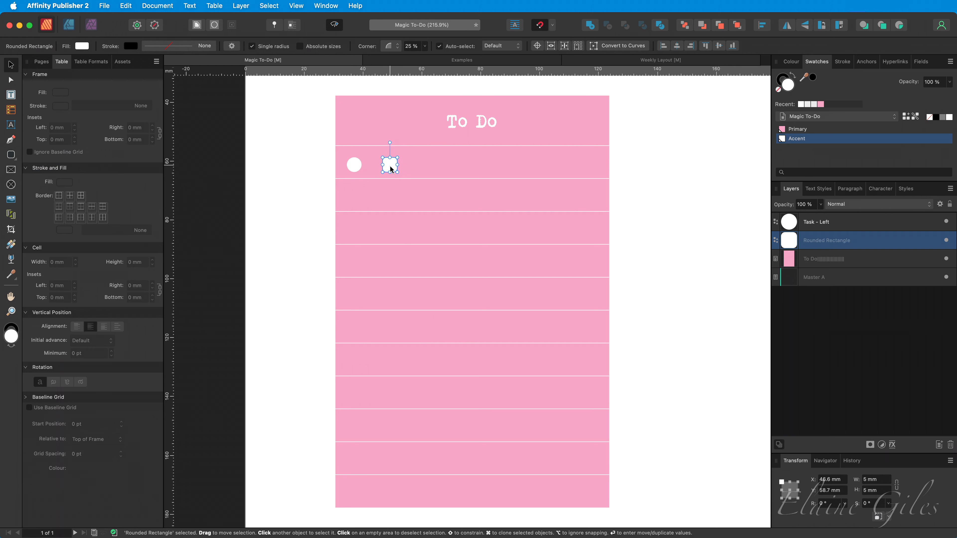
drag(390, 166, 591, 170)
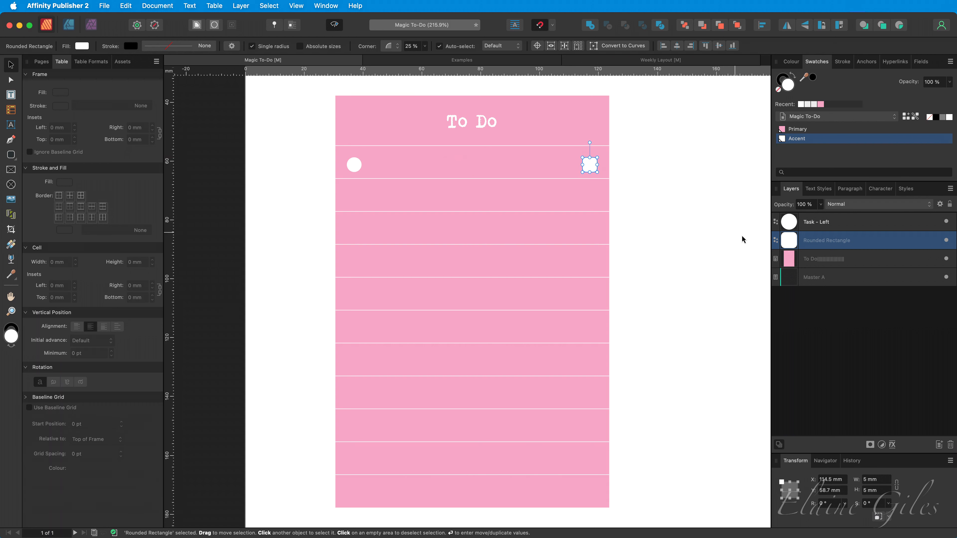
Reduce the second shape's corner radius to 0% for a plain square.
double_click(787, 243)
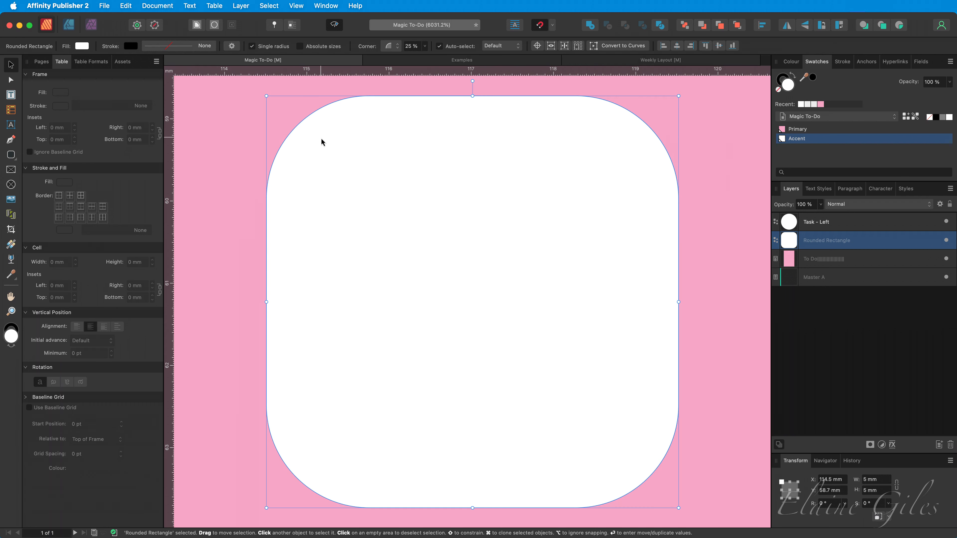
key(a)
drag(369, 96, 266, 95)
Rename the square's layer as "Task - Right".
double_click(789, 259)
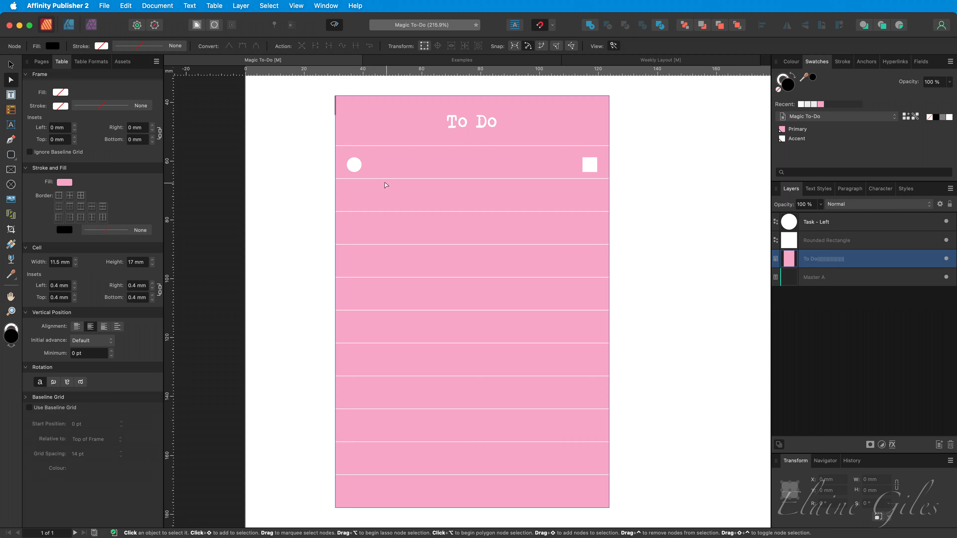
double_click(813, 242)
text(Tas)
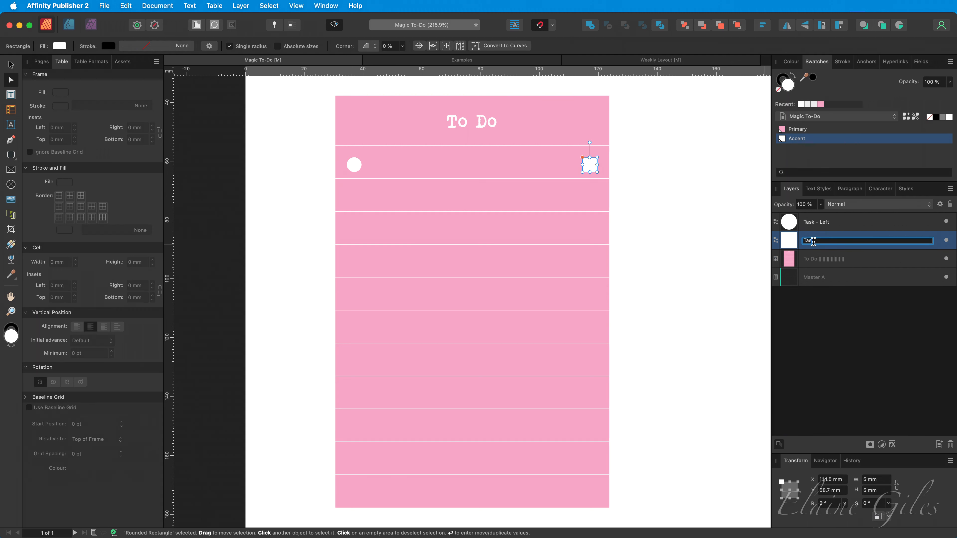
text(k - Right)
key(Return)
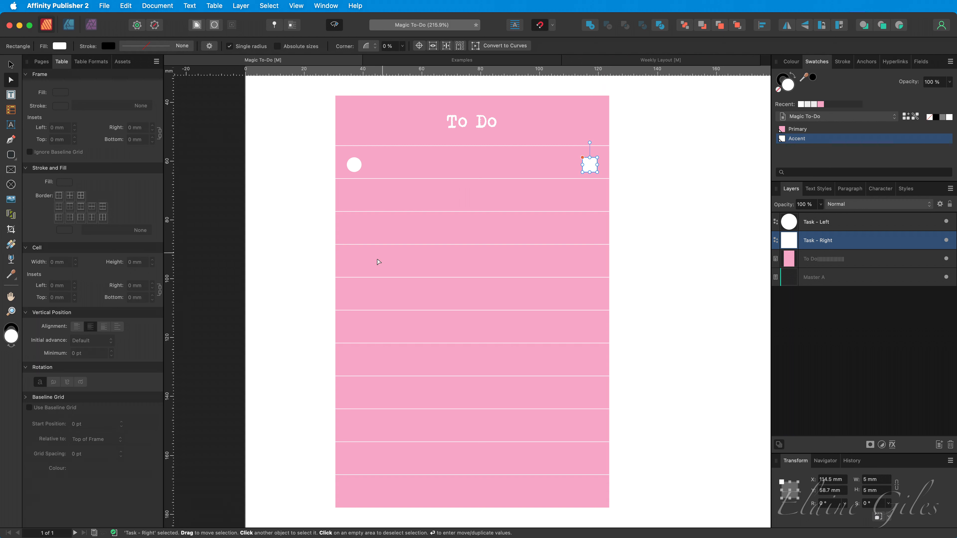
In the Designer Persona, create separate symbols from the Task - Left circle and Task - Right square, and return to the Publisher Persona.
click(355, 166)
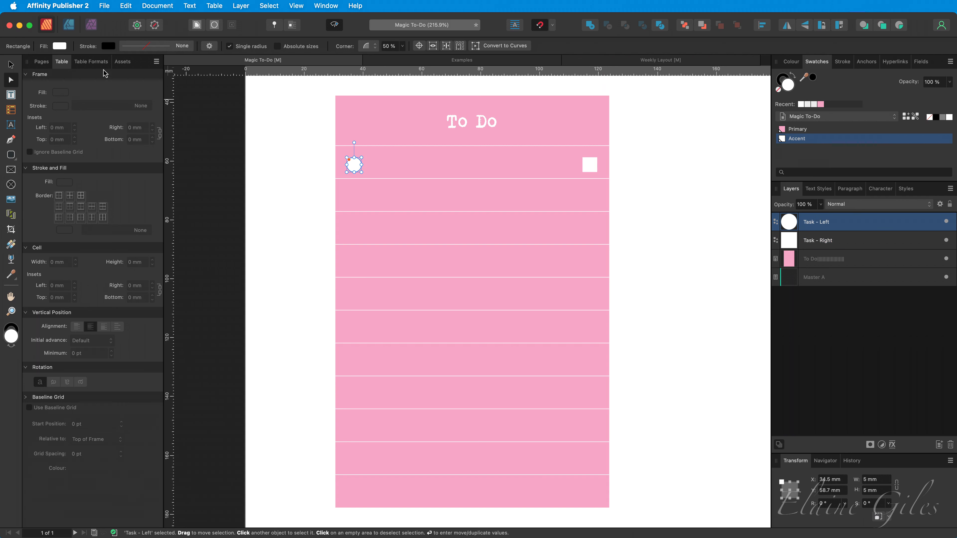
click(68, 25)
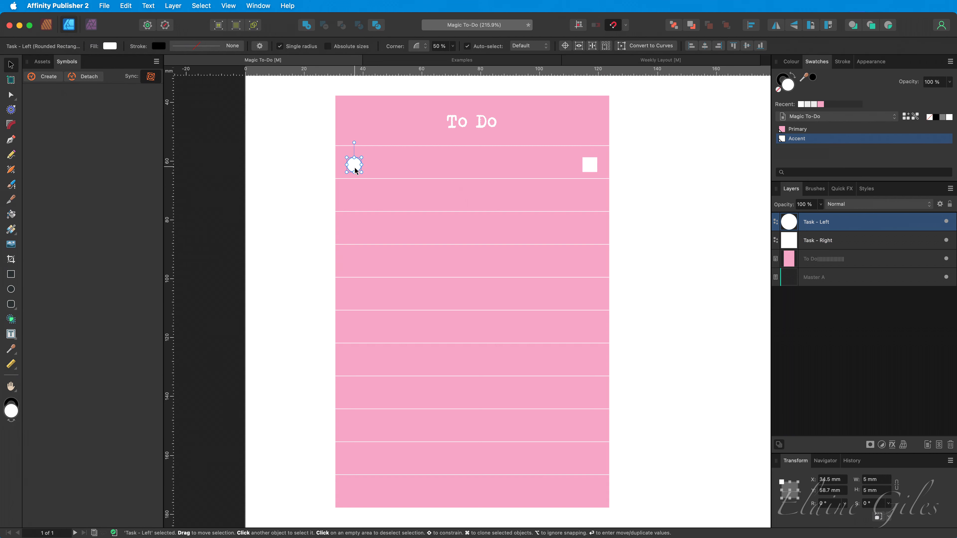
click(46, 76)
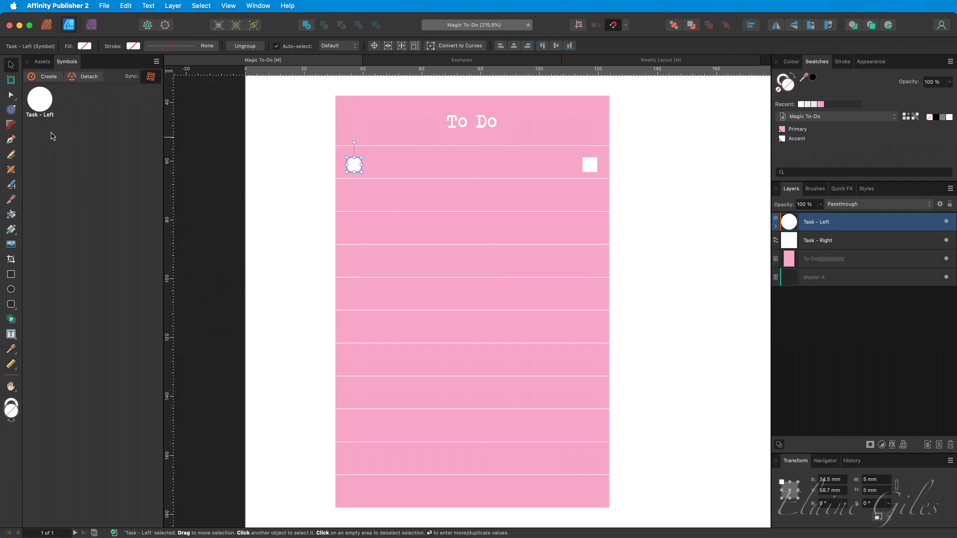
click(589, 170)
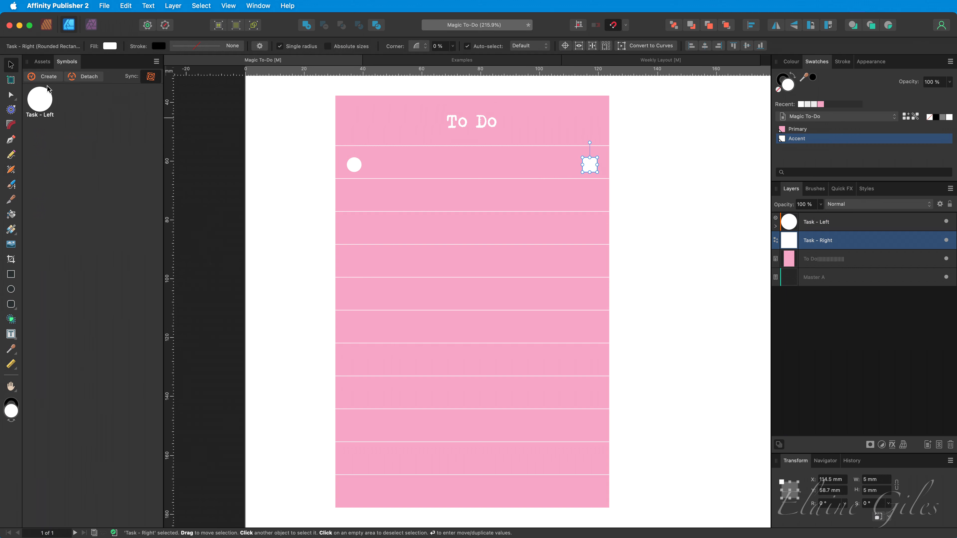
click(46, 78)
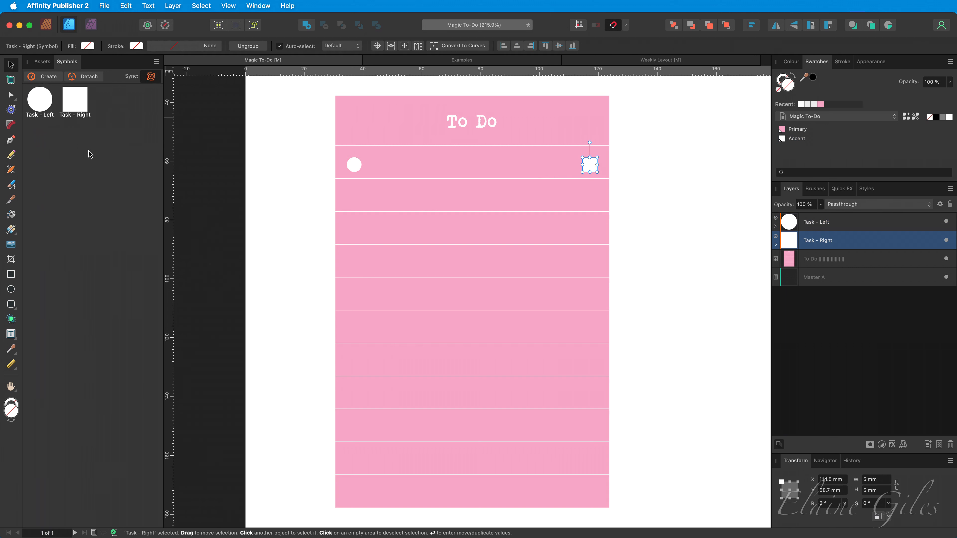
click(46, 29)
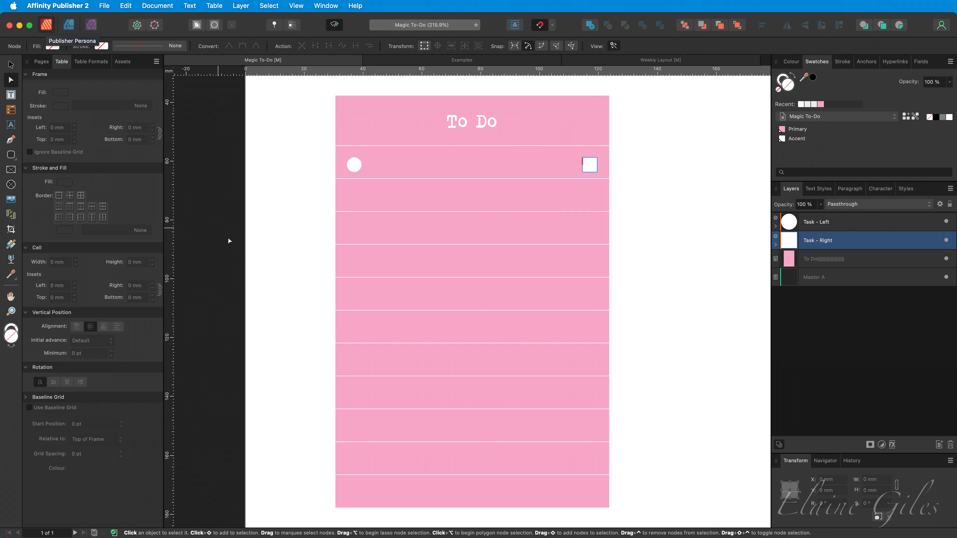
Cut the Task - Left circle symbol and paste it inline into the first cell of table row 2.
key(v)
click(357, 168)
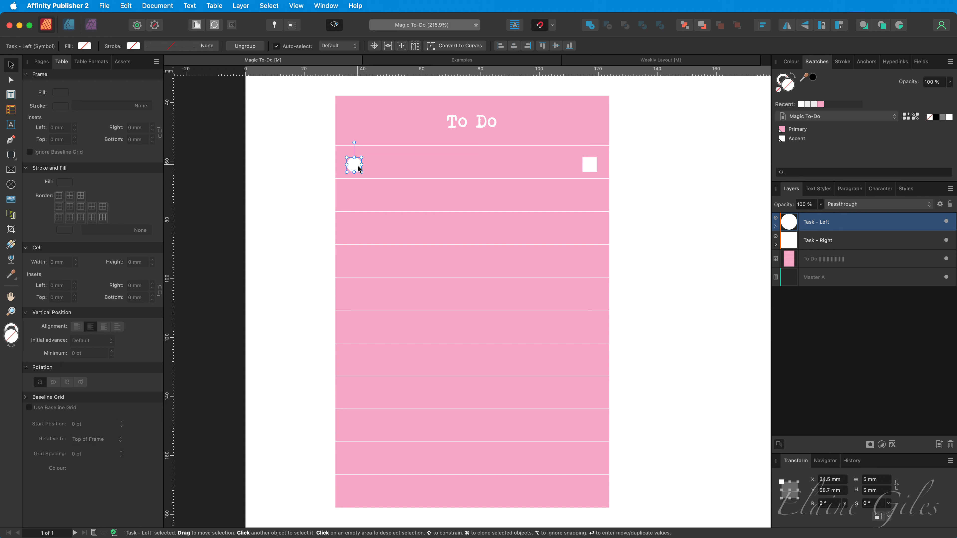
key(Delete)
double_click(355, 164)
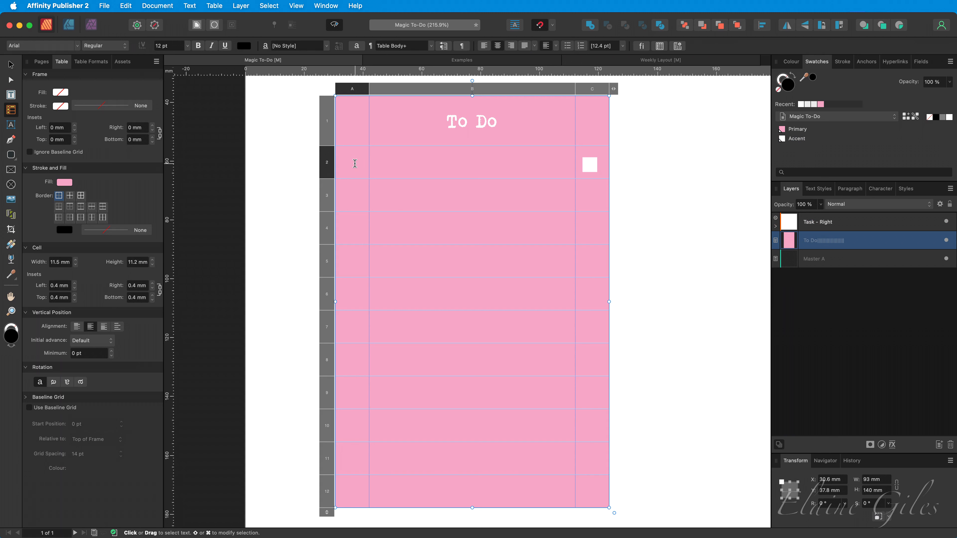
key(super+z)
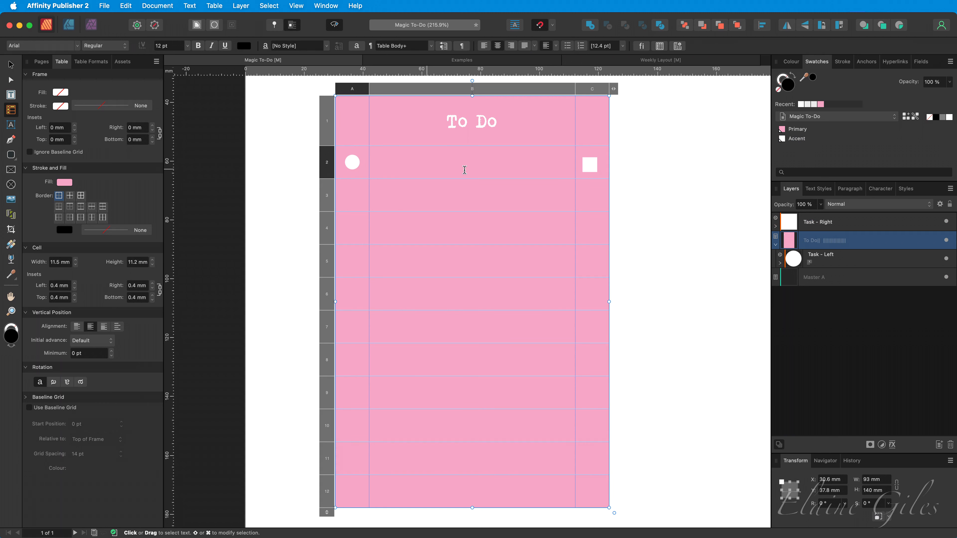
Cut the Task - Right square symbol and paste it inline into the third cell of table row 2.
click(791, 223)
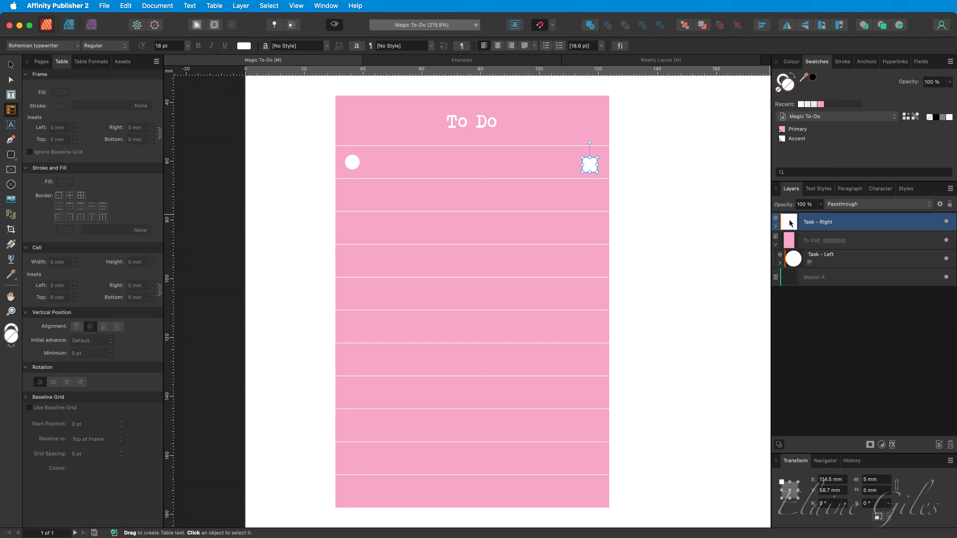
key(Delete)
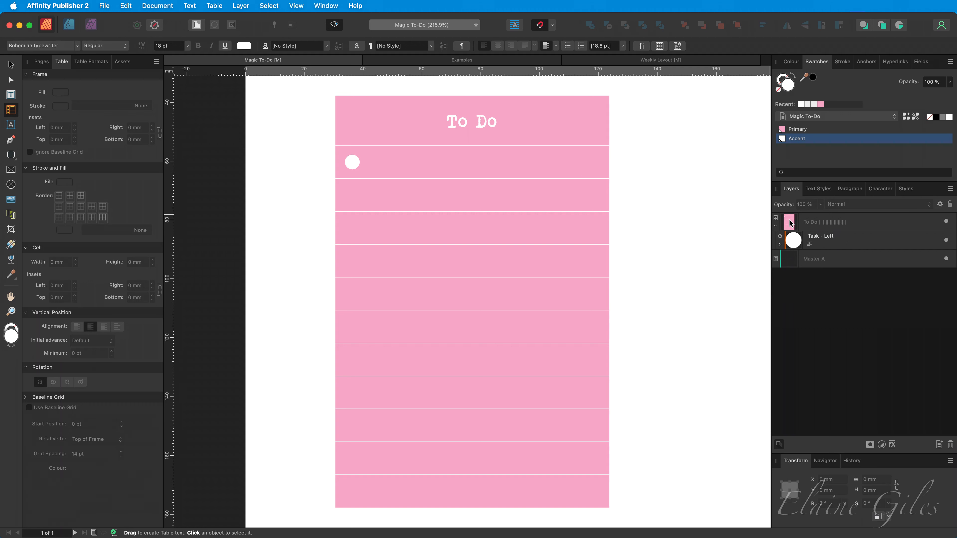
double_click(587, 162)
key(super+v)
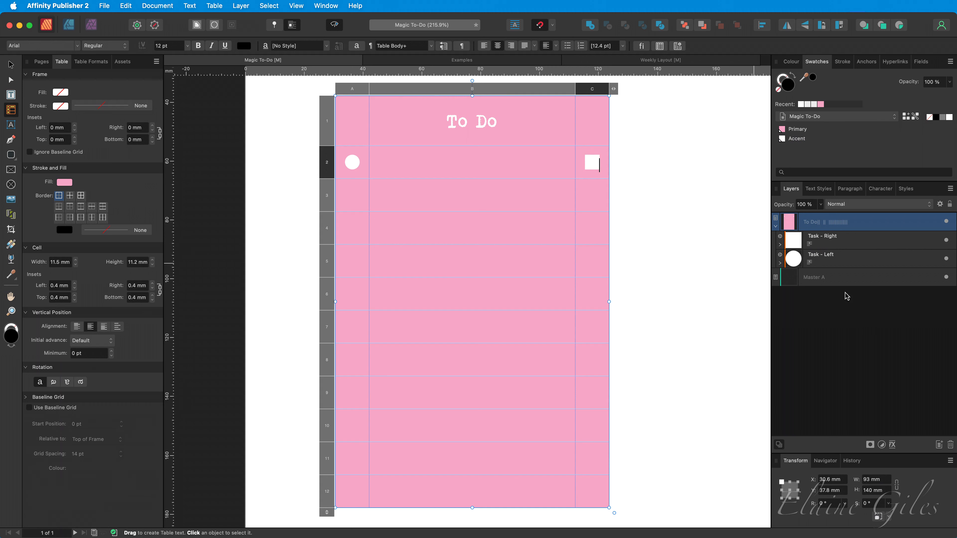
Paste the Task - Right square inline into the third cell of table rows 3, 4, 5, 6 and 12.
click(591, 194)
key(super+v)
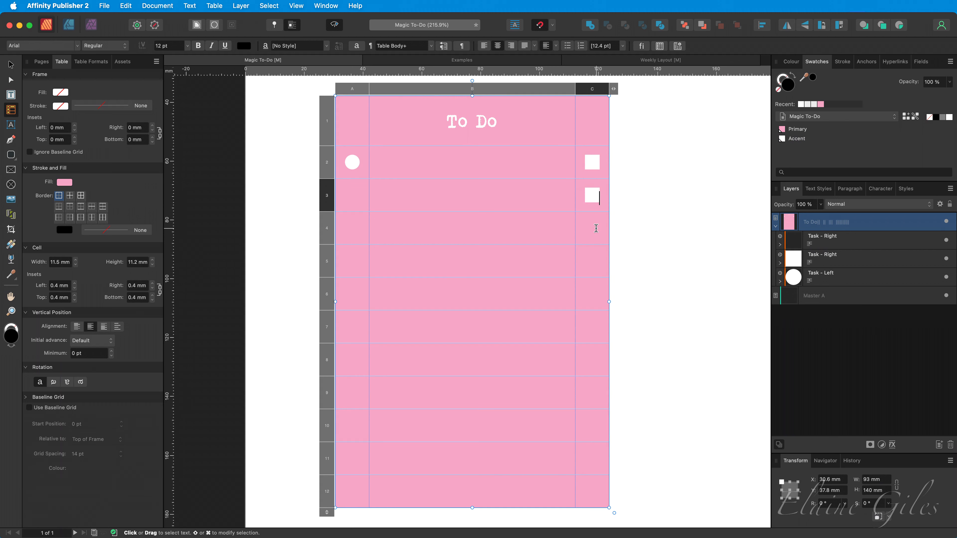
click(592, 227)
key(super+v)
click(592, 257)
key(super+v)
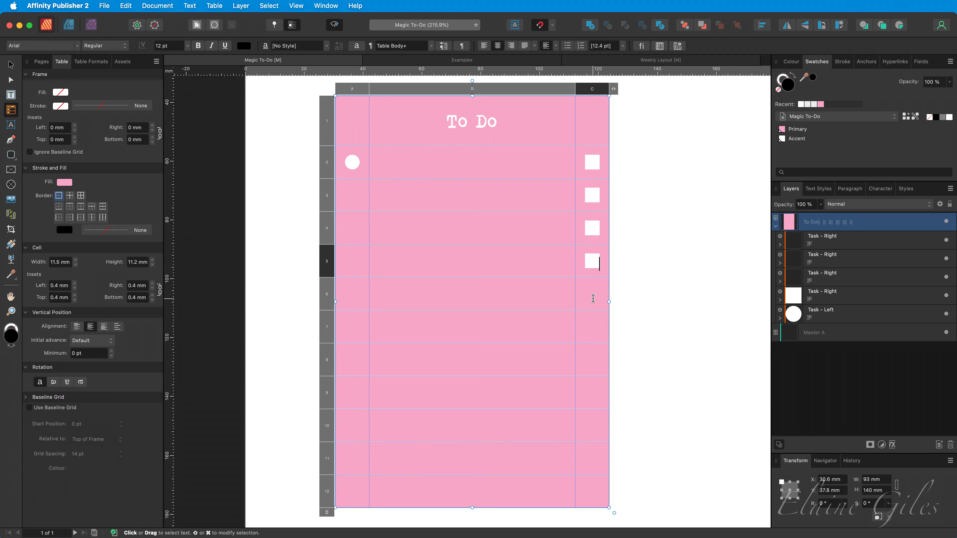
click(594, 294)
key(super+v)
click(591, 486)
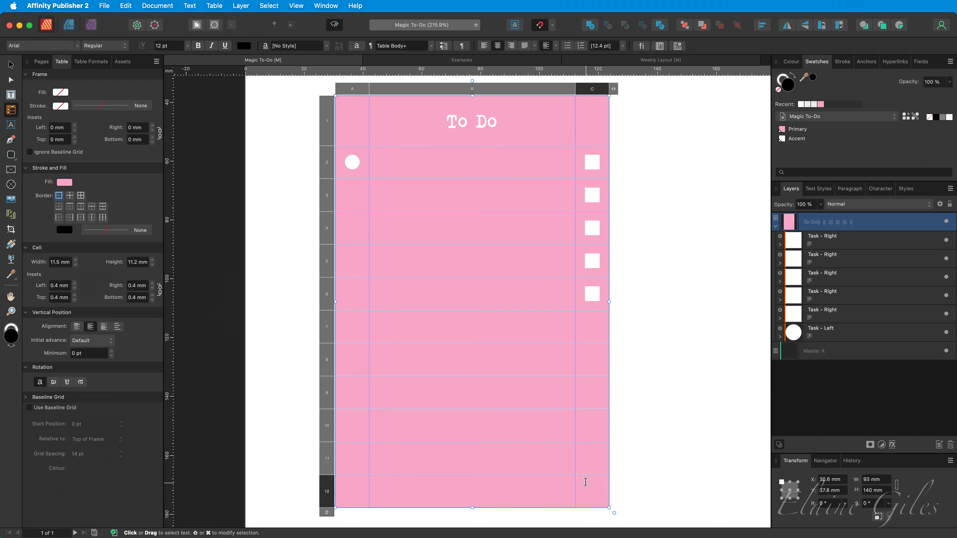
key(super+v)
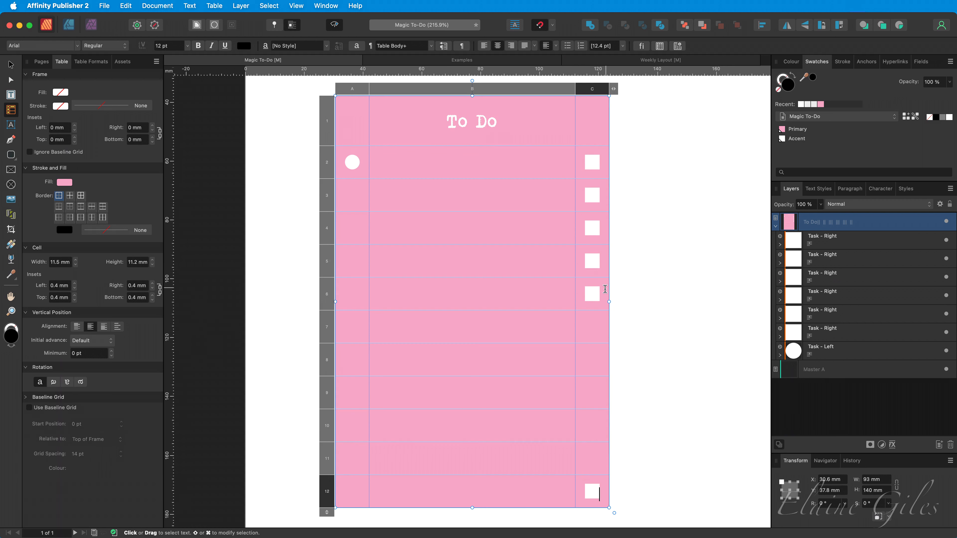
Copy the square cells of rows 2 to 6 in the third column and paste them into rows 7 to 11.
drag(595, 303, 593, 162)
key(super+c)
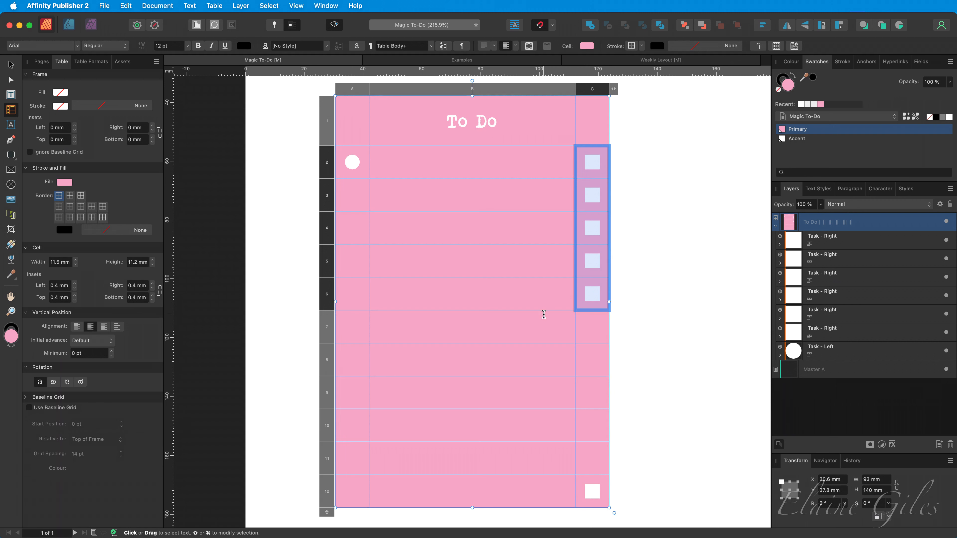
click(595, 318)
key(super+v)
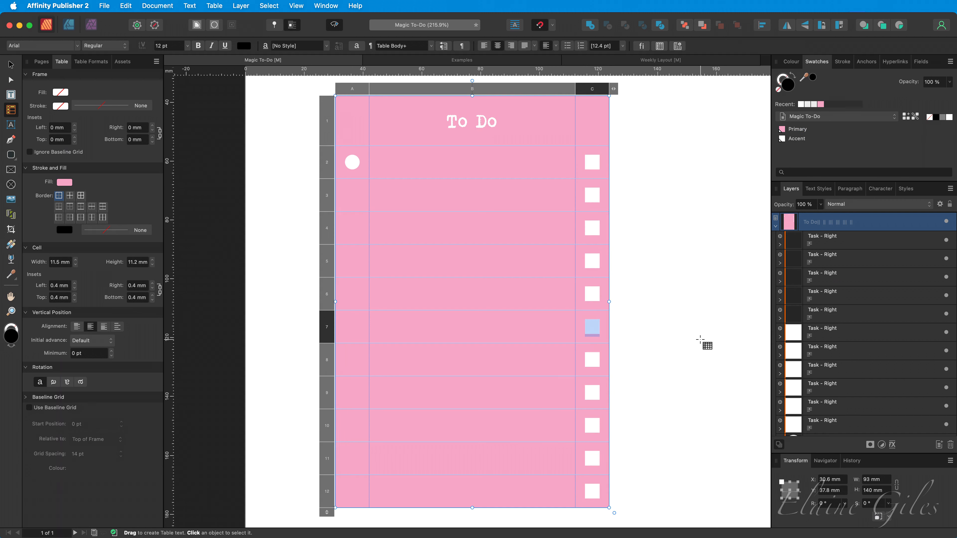
Copy the Task - Left circle from row 2 and paste it inline into the first cell of row 12.
click(352, 161)
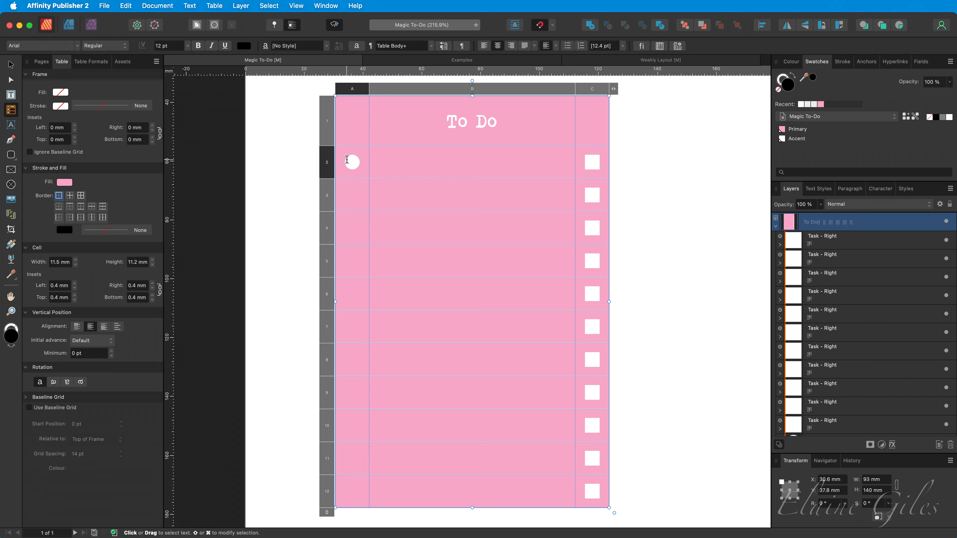
double_click(350, 159)
key(Escape)
click(352, 491)
key(super+v)
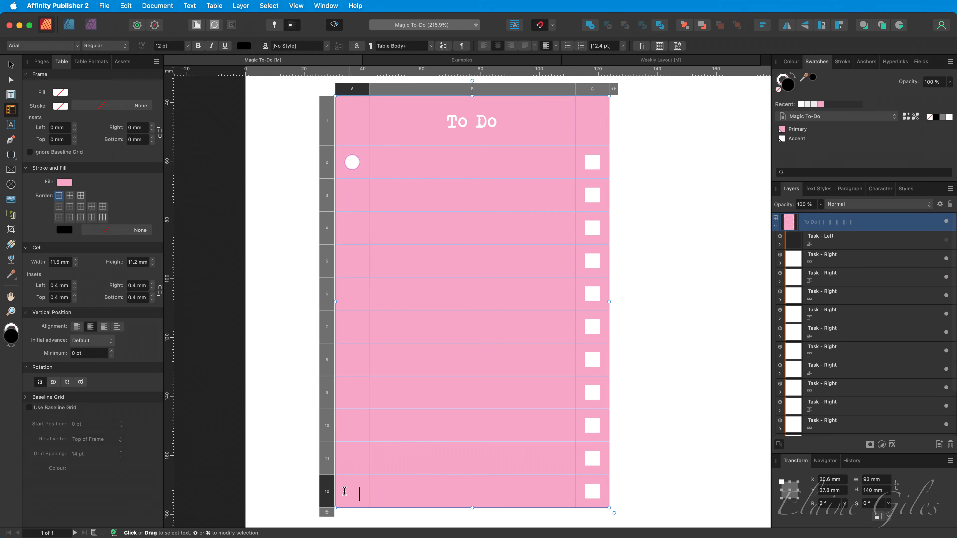
Paste the Task - Left circle inline into the first cell of table rows 3, 4, 5 and 6.
click(345, 183)
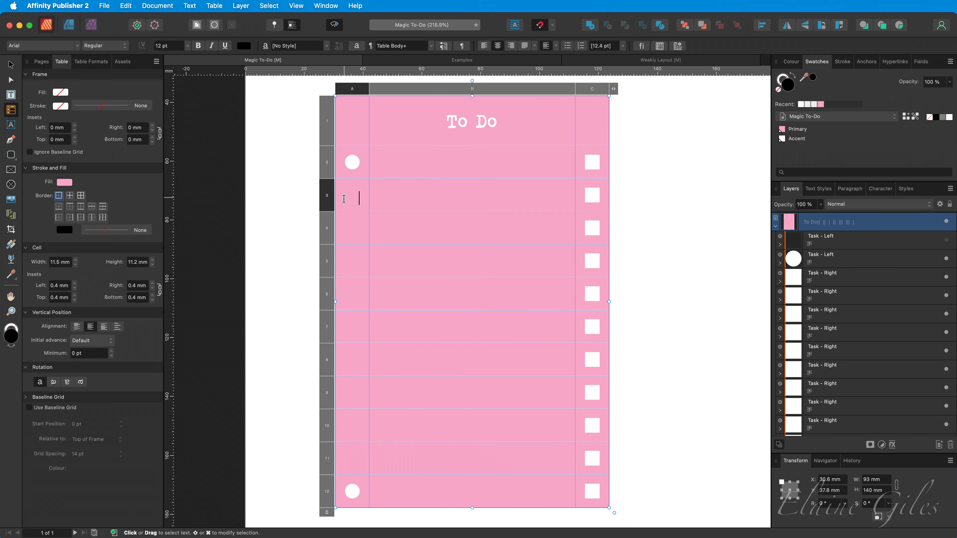
key(super+v)
click(348, 225)
key(super+v)
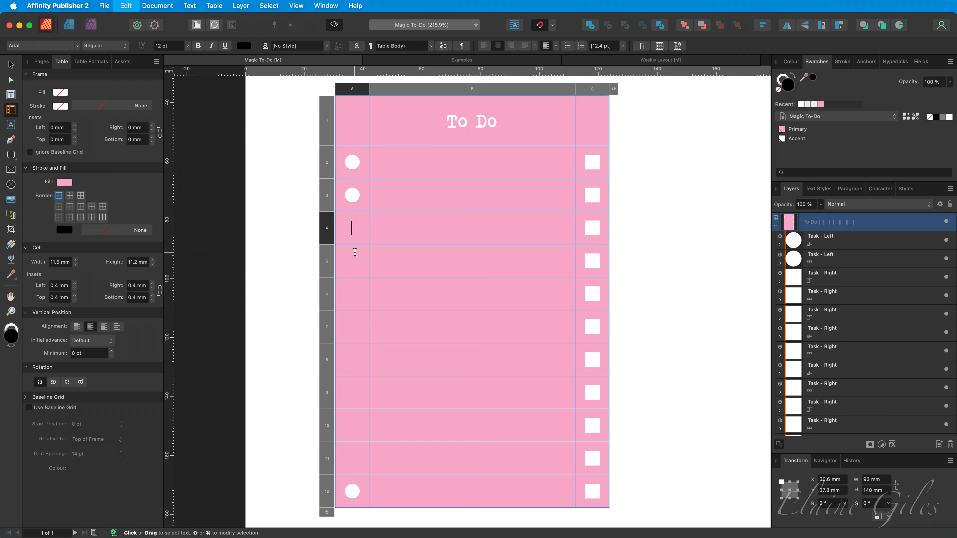
click(353, 258)
key(super+v)
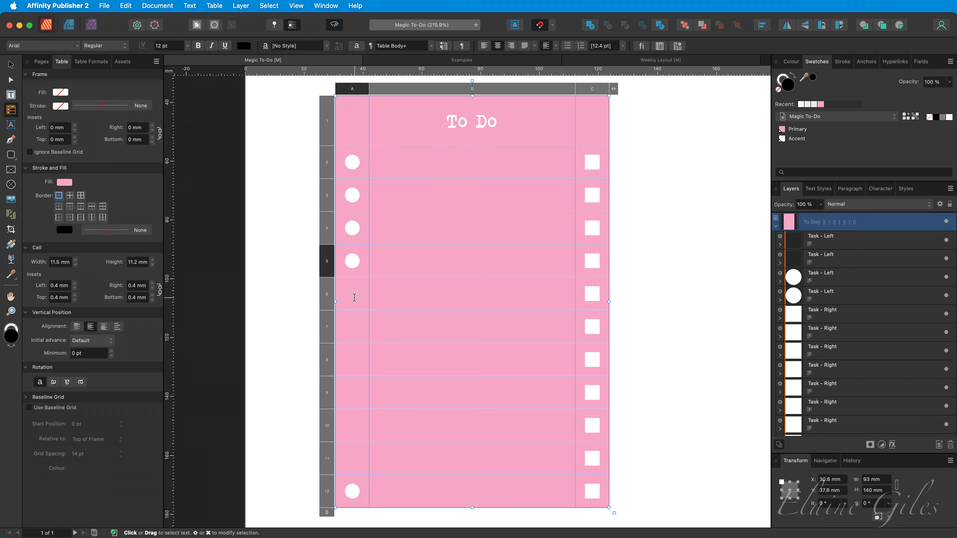
click(355, 298)
key(super+v)
Copy the circle cells of rows 2 to 6 in the first column, paste them into rows 7 to 11, and deselect the table.
drag(367, 171, 355, 292)
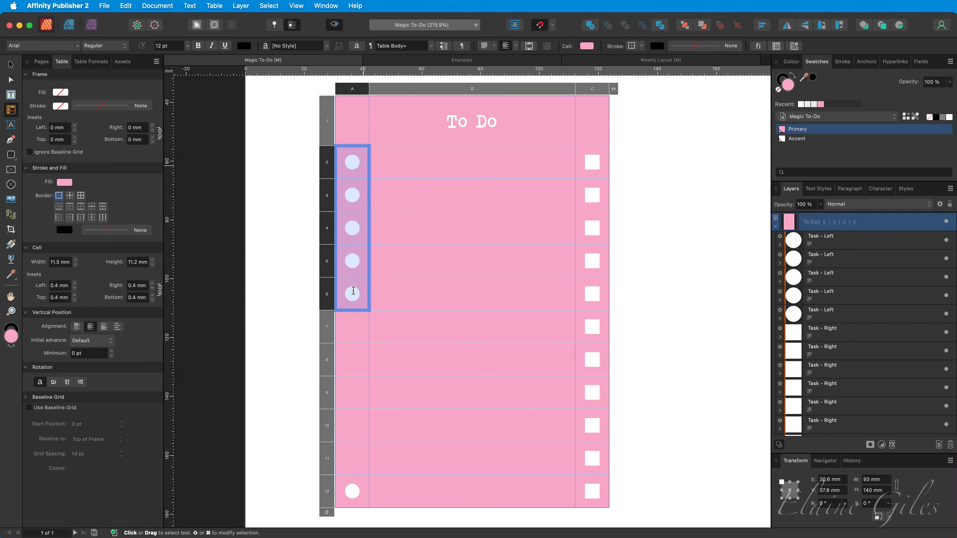
click(364, 330)
key(super+v)
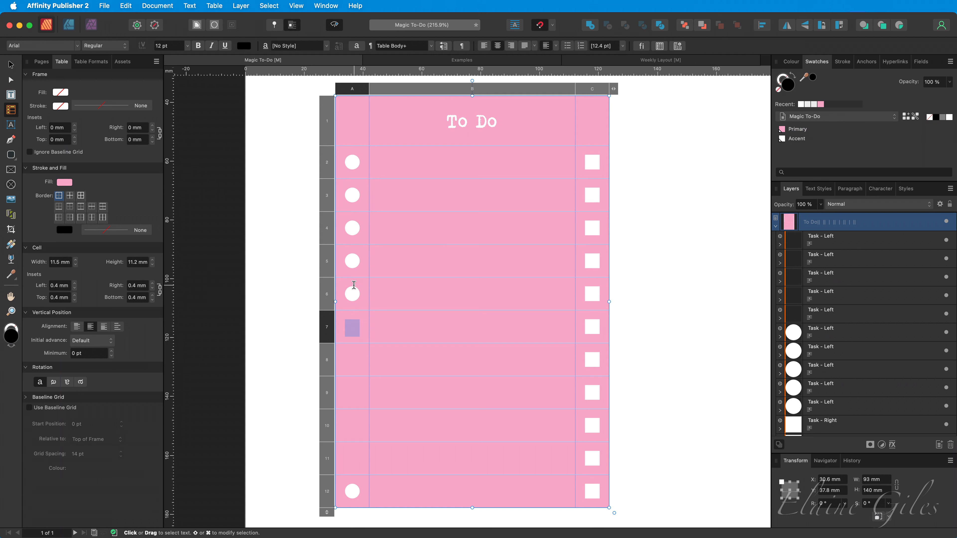
click(647, 305)
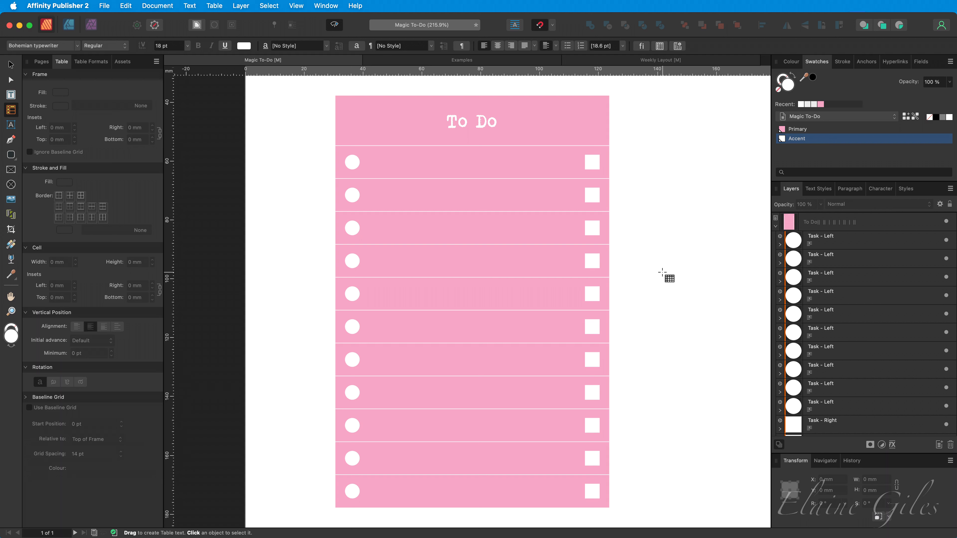
Switch to Affinity Designer 2, copy the Paperclip curve from inside the Paperclip artboard, and return to Affinity Publisher 2.
key(super+Tab)
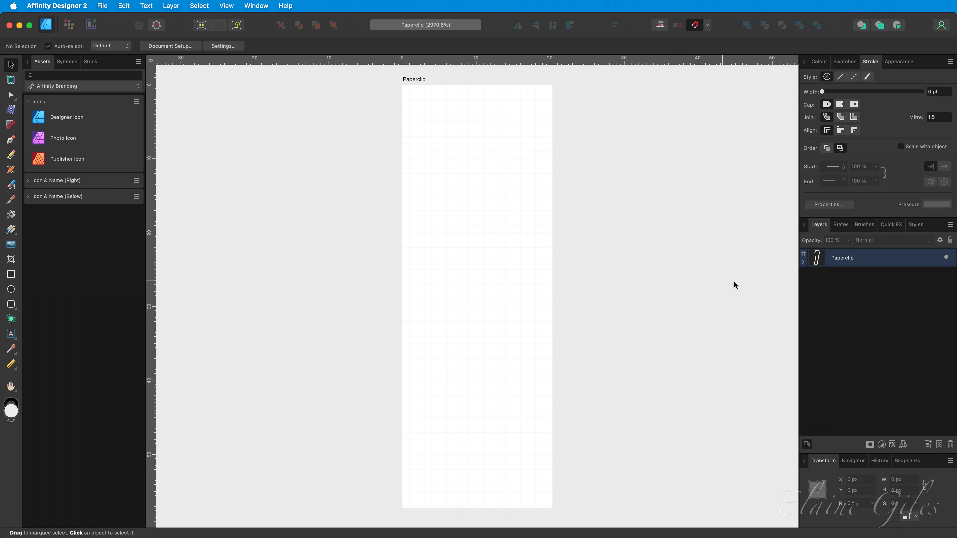
click(879, 262)
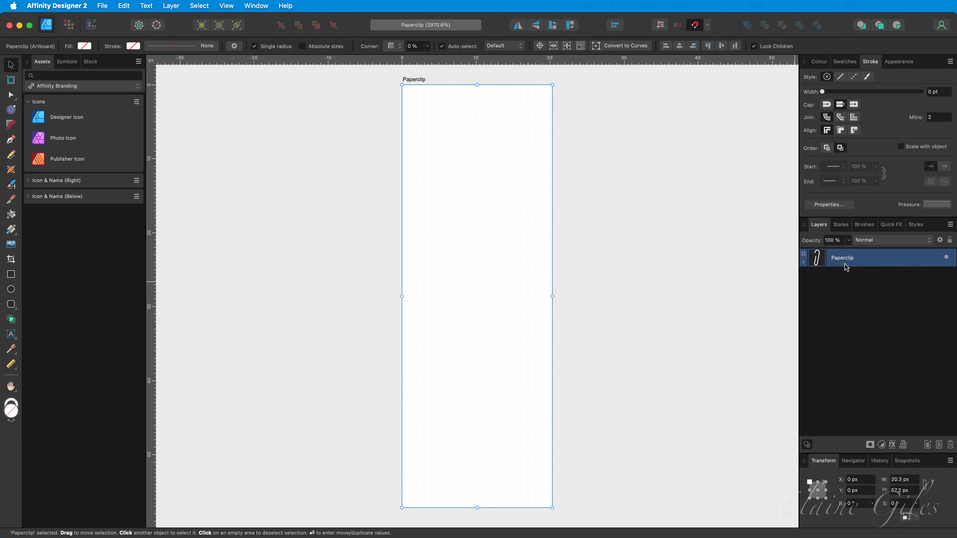
click(803, 262)
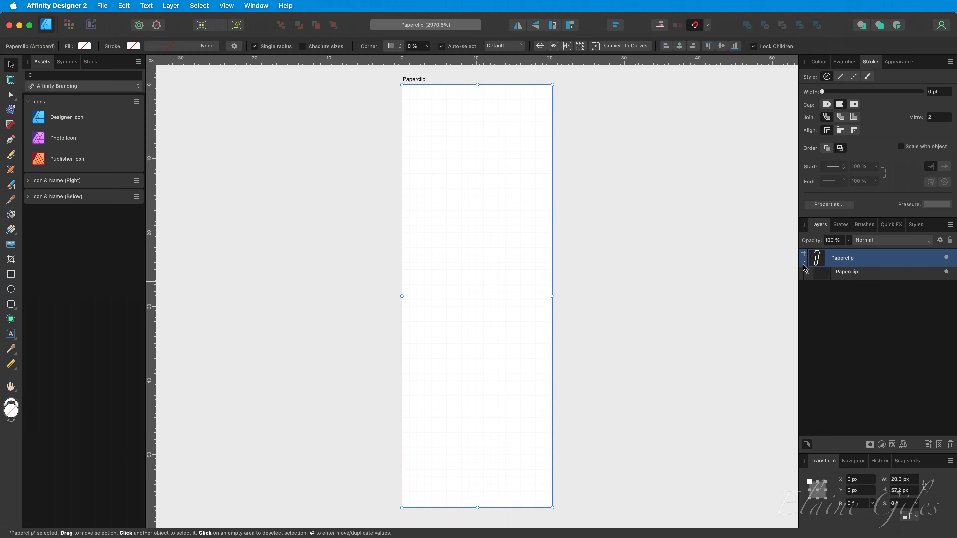
click(866, 281)
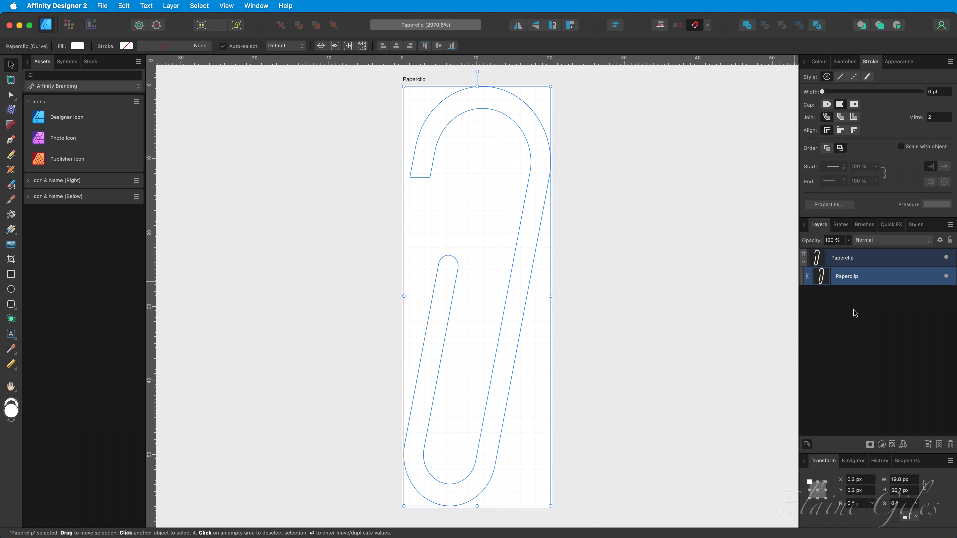
key(super+Tab)
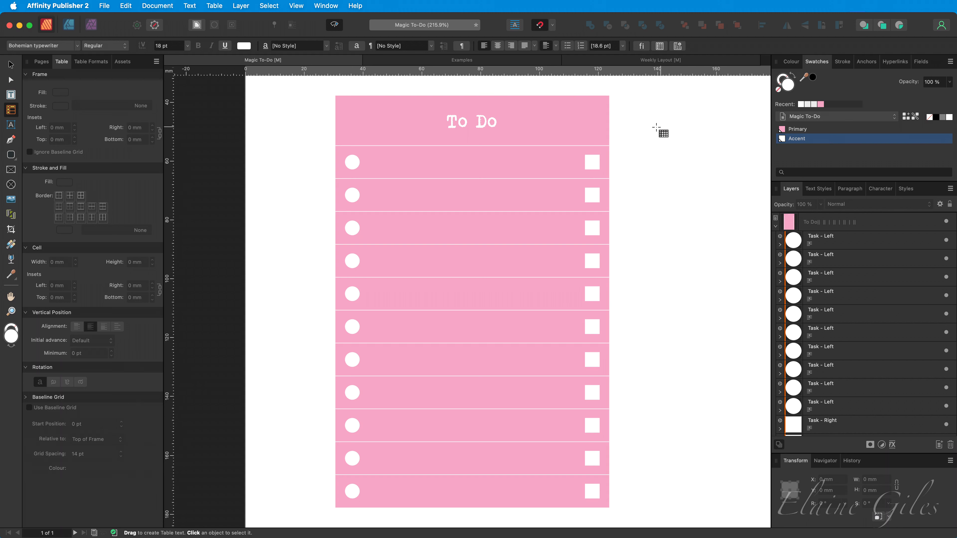
Paste the paperclip and place it over the upper edge of the table's heading row, right of "To Do", at about X 106.7 mm, Y 33.7 mm.
key(v)
key(super+v)
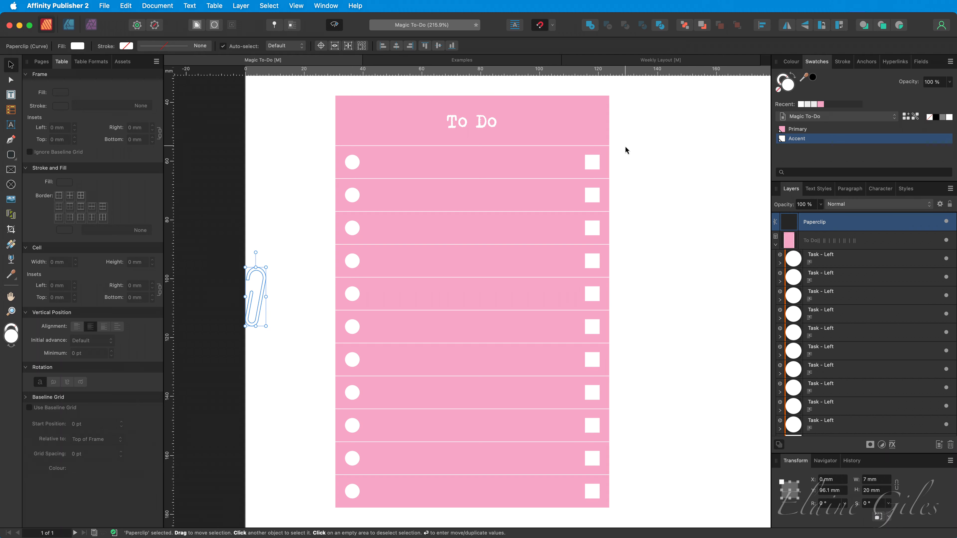
drag(261, 273, 575, 90)
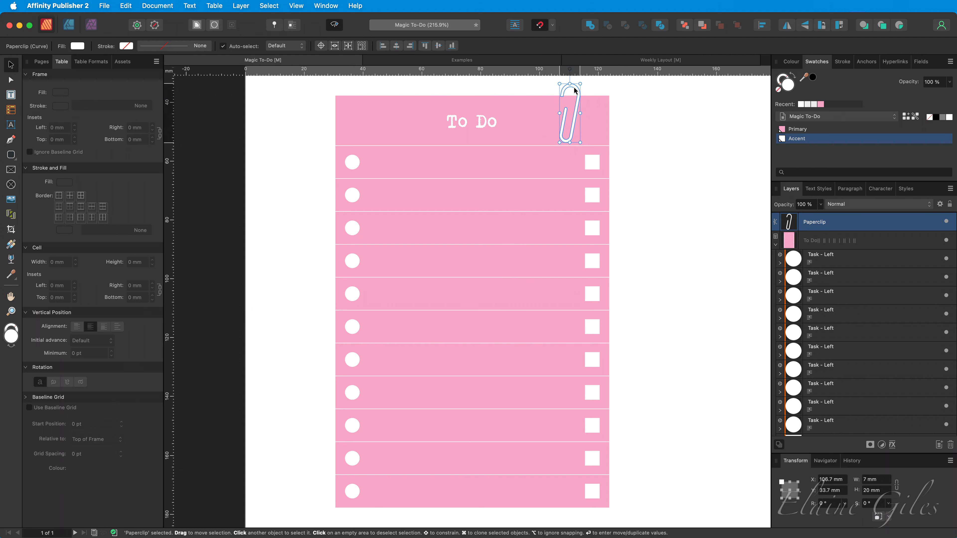
click(699, 169)
Add an Outer Shadow layer effect to the paperclip with a 4 px radius and 2 px offset.
click(572, 136)
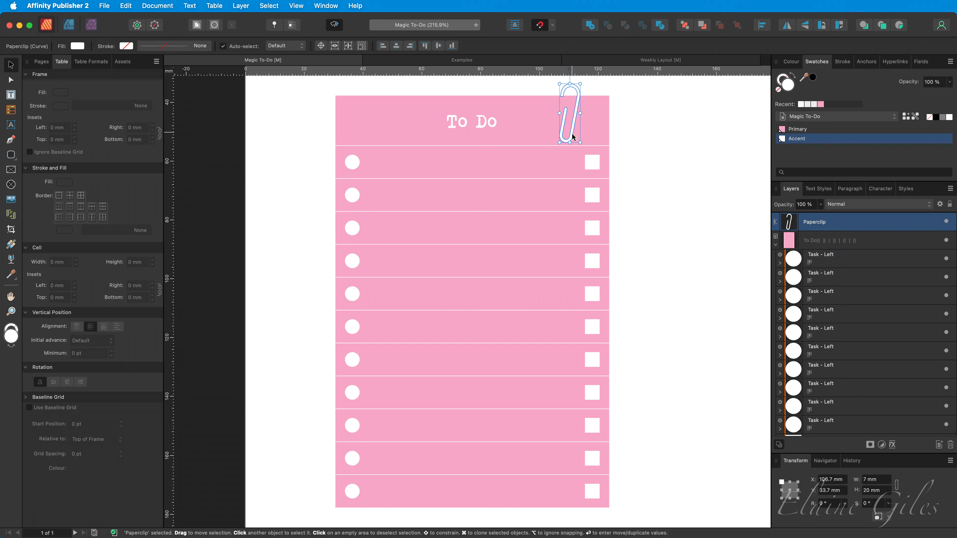
click(892, 444)
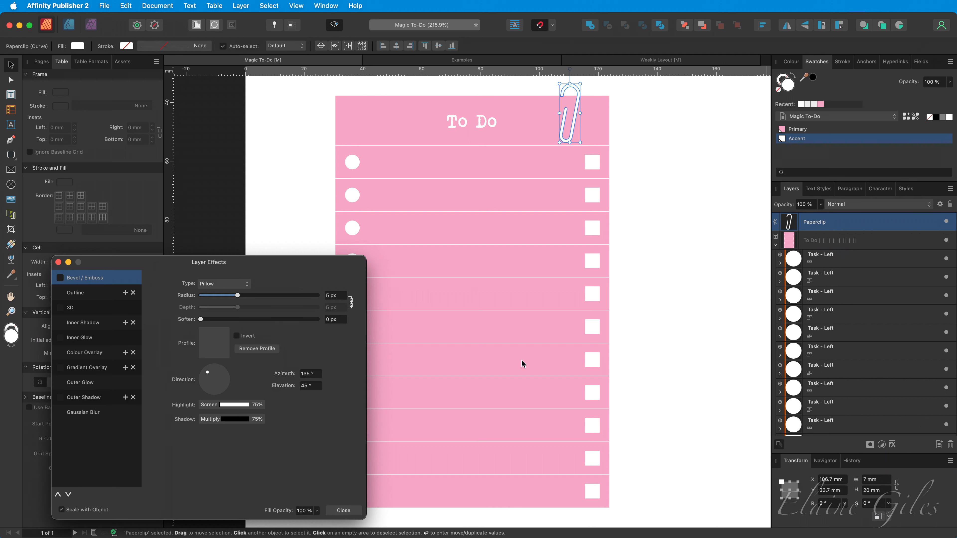
click(71, 397)
click(60, 397)
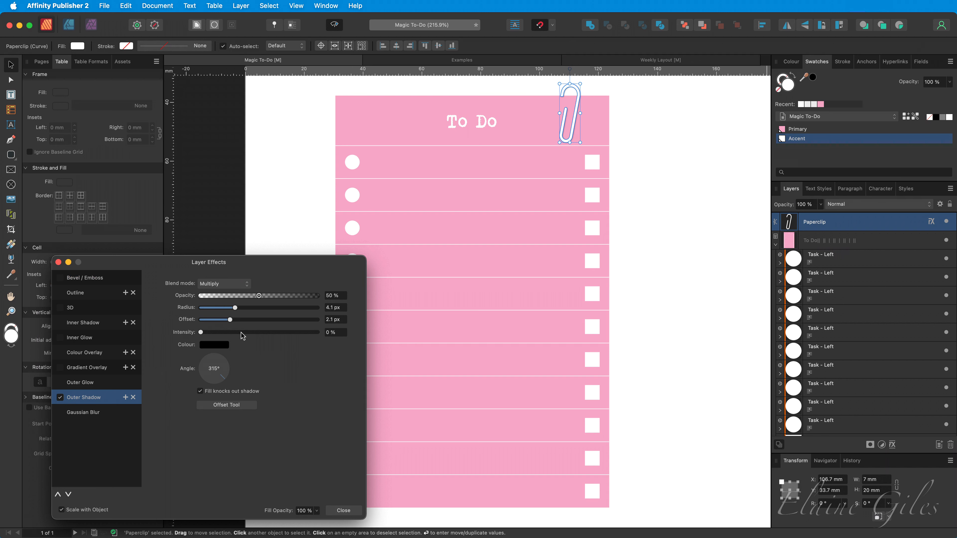
click(342, 309)
text(4)
key(Return)
click(339, 319)
text(2)
key(Return)
click(343, 510)
click(635, 299)
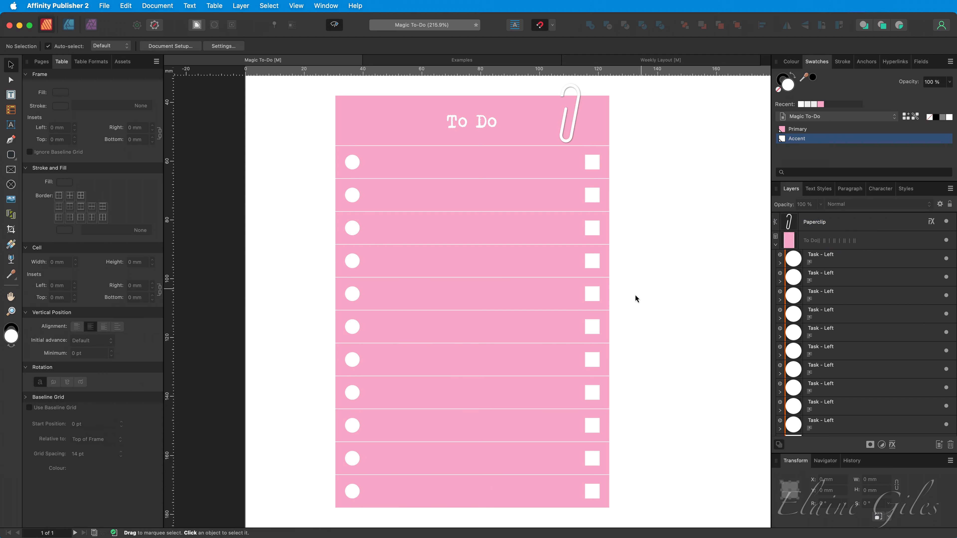
Nudge the paperclip up to about Y 33.4 mm so its cut end meets the table's upper edge.
click(797, 222)
key(super+3)
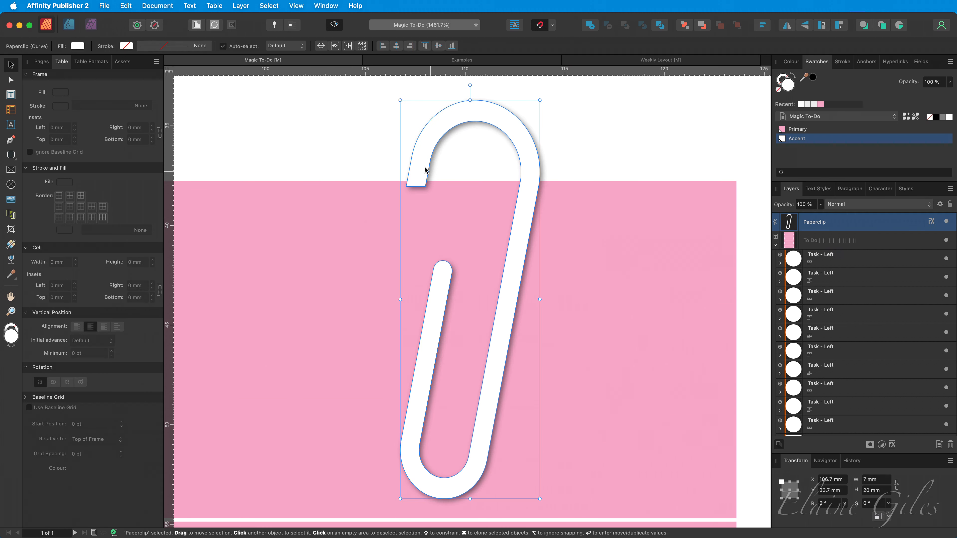
key(Up)
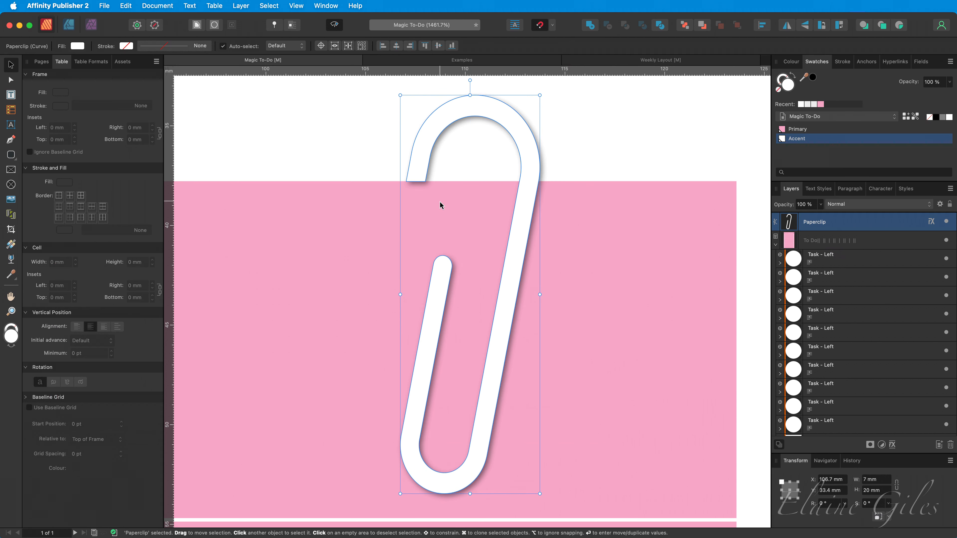
double_click(789, 242)
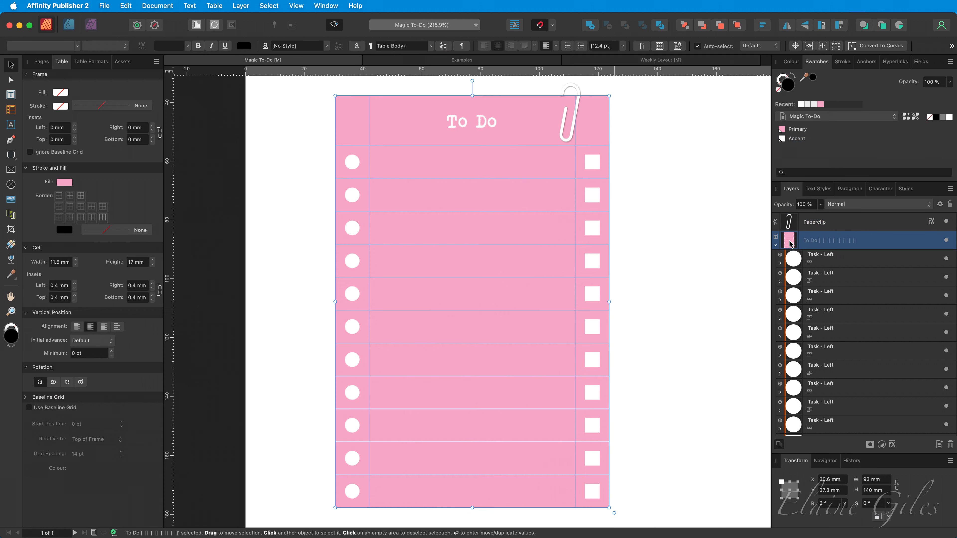
click(663, 274)
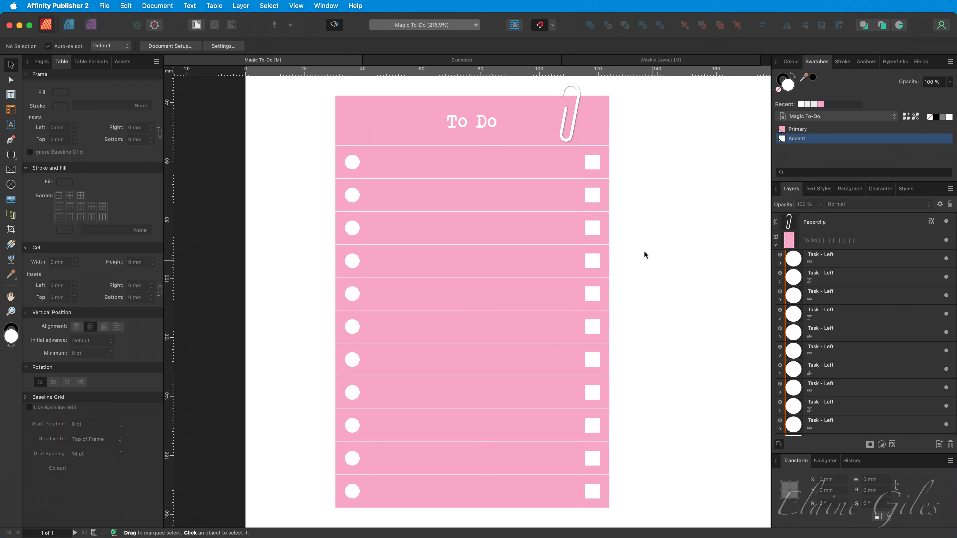
Examine the finished to-do lists in the Examples document and return to the Magic To-Do document.
click(501, 61)
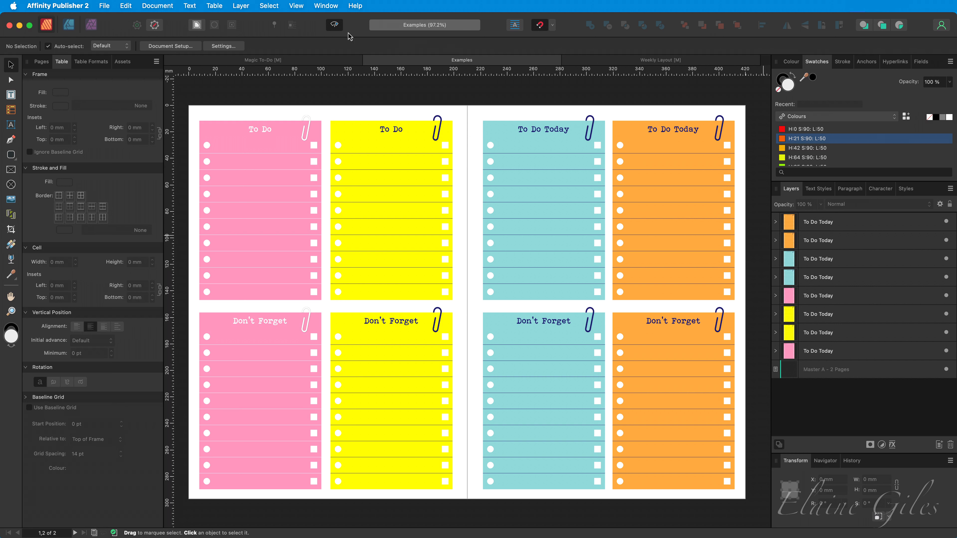
click(280, 61)
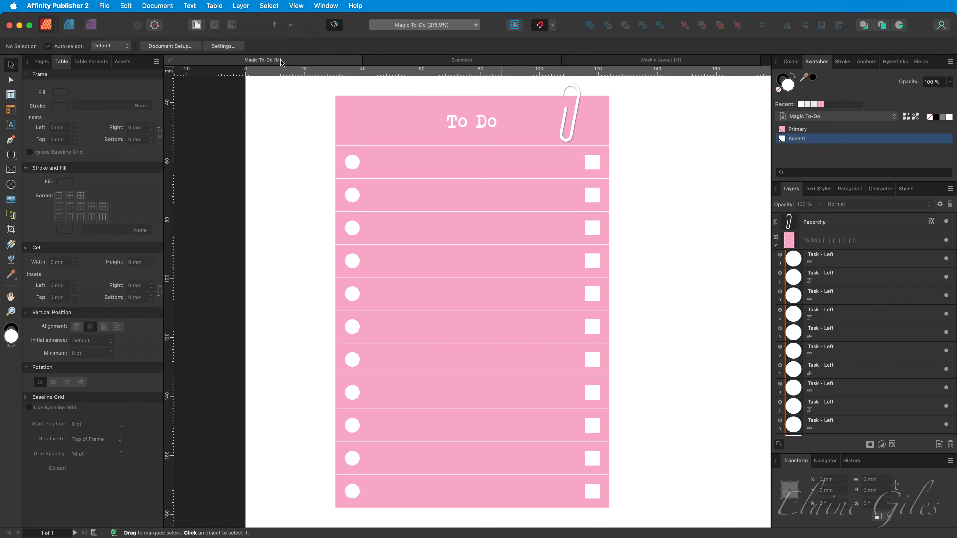
Collapse the table's layer, rename it "To-Do", and select it together with the Paperclip layer.
click(775, 246)
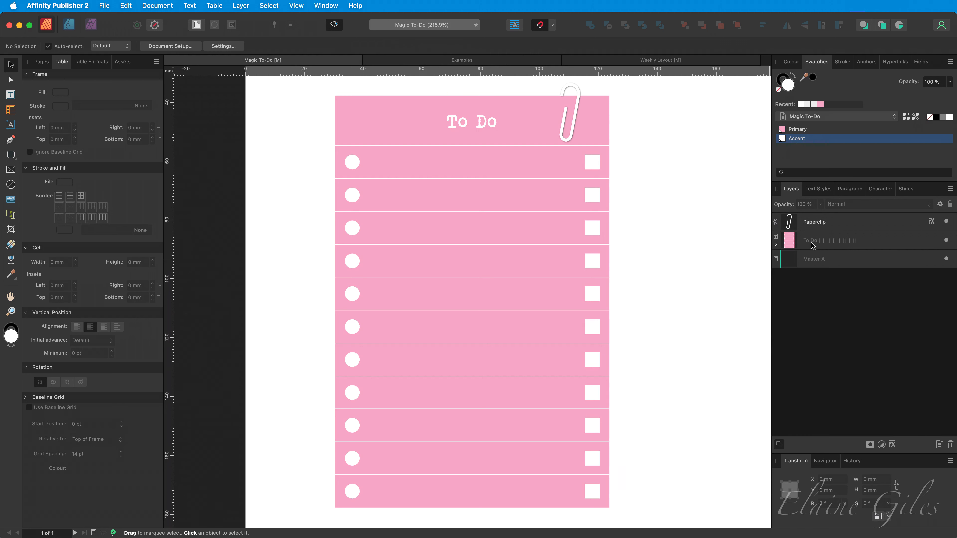
double_click(825, 242)
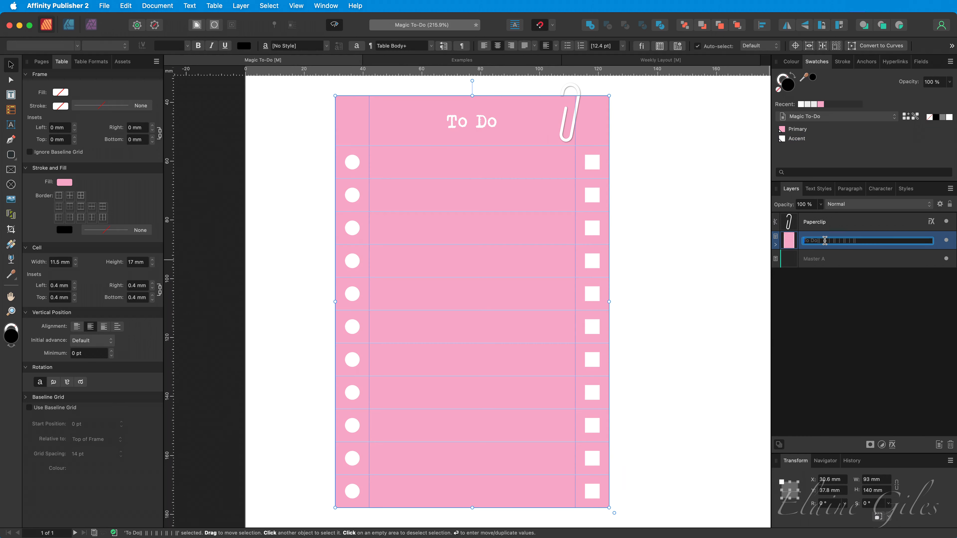
text(To-Do)
key(Return)
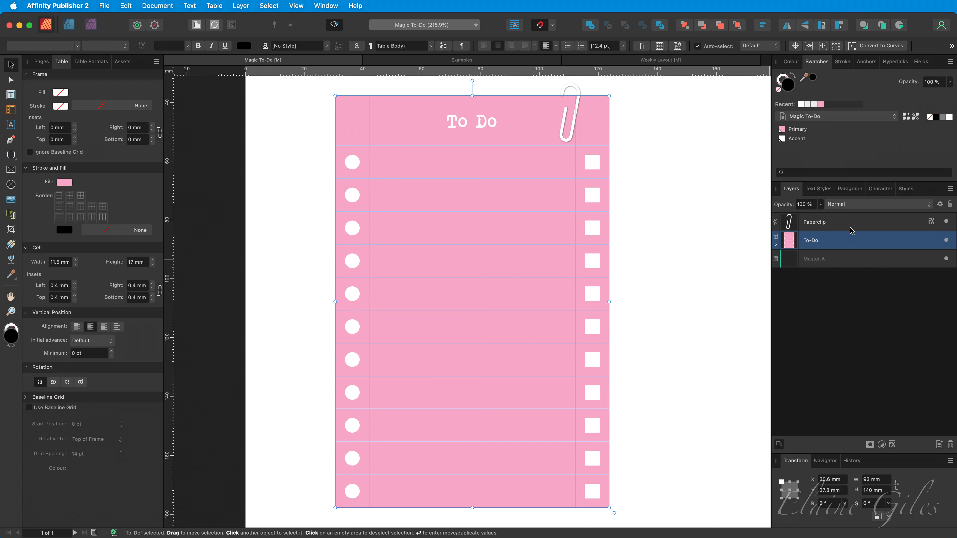
shift+click(852, 228)
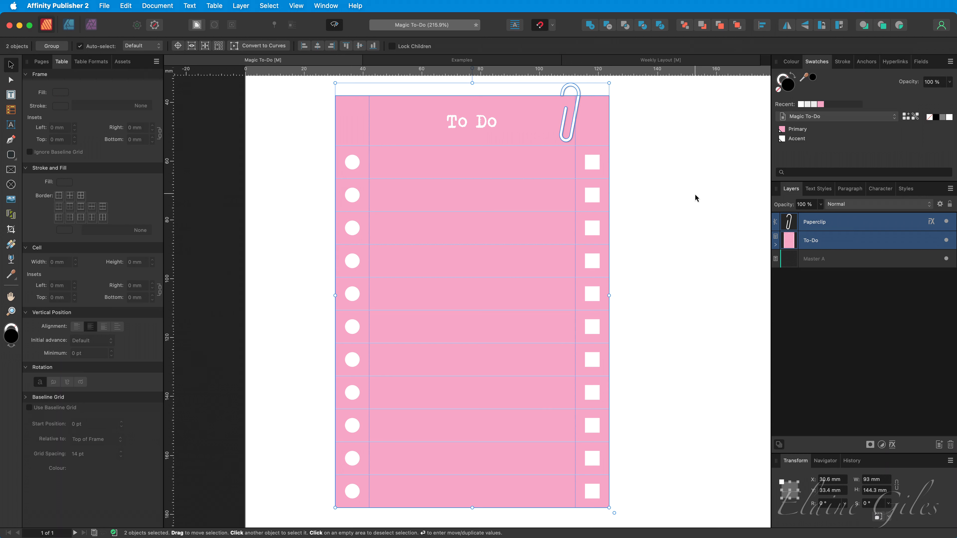
Paste the to-do table and paperclip into the Weekly Layout document and place them in the empty eighth cell of the spread.
click(610, 61)
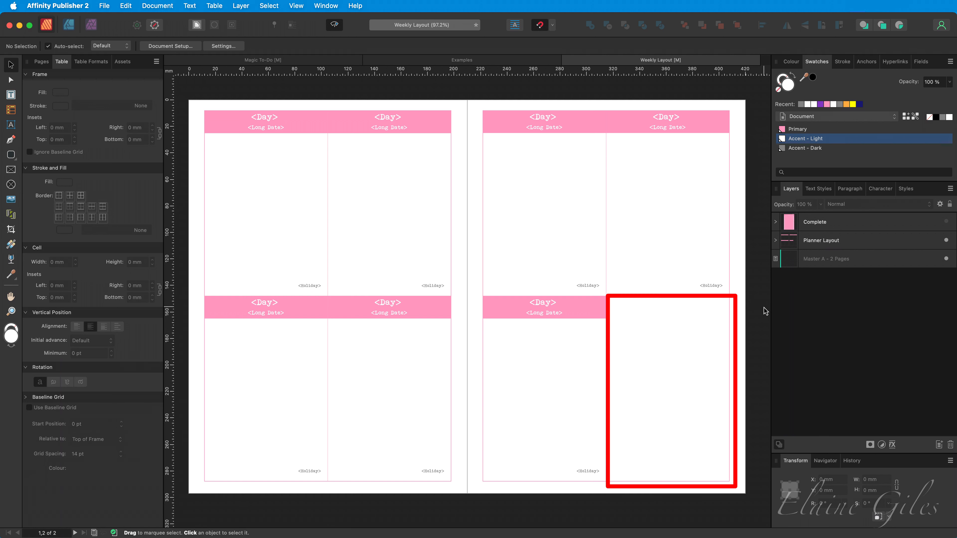
key(super+v)
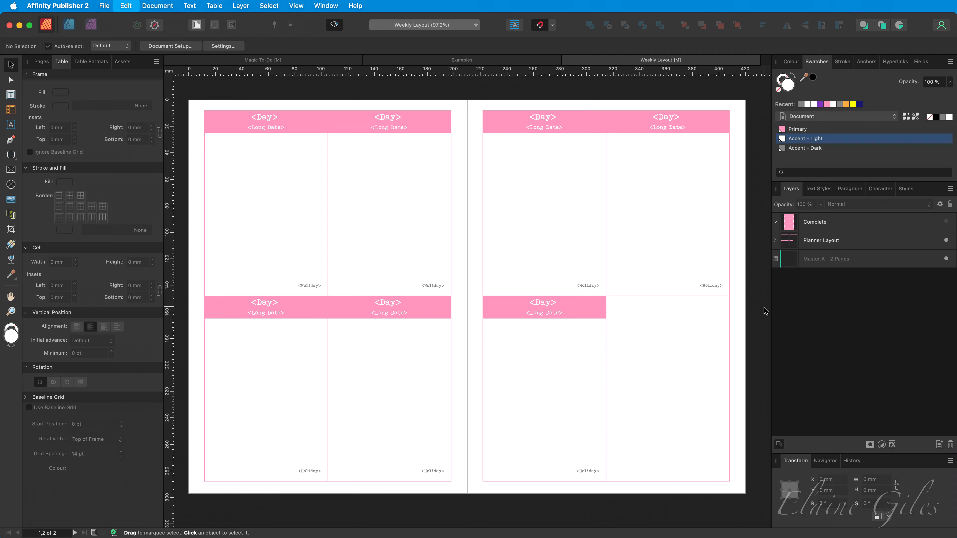
drag(266, 220, 643, 368)
click(748, 321)
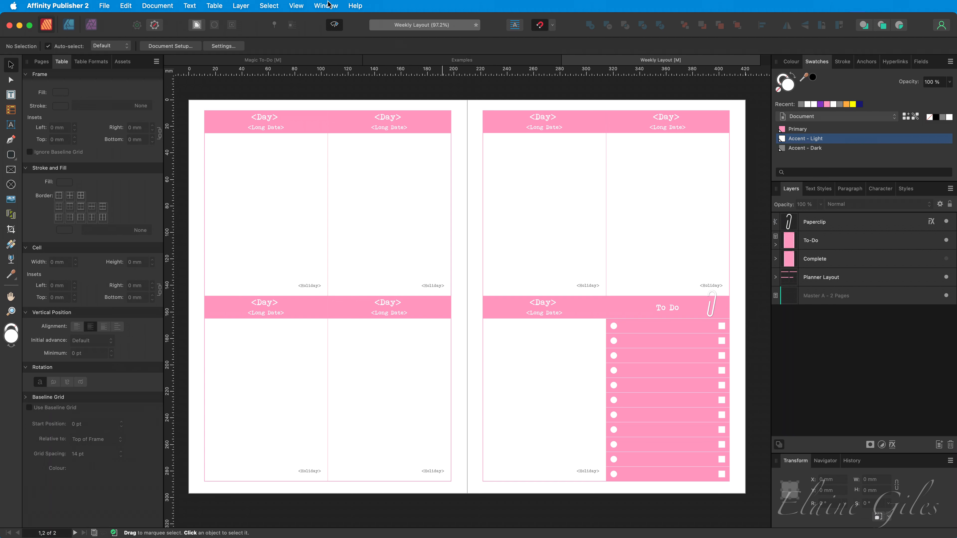
Generate the weekly planner document by data merge from the 2024-10 sheet of Planner Dates.xlsx, and dismiss the Data Merge window.
click(312, 4)
click(341, 142)
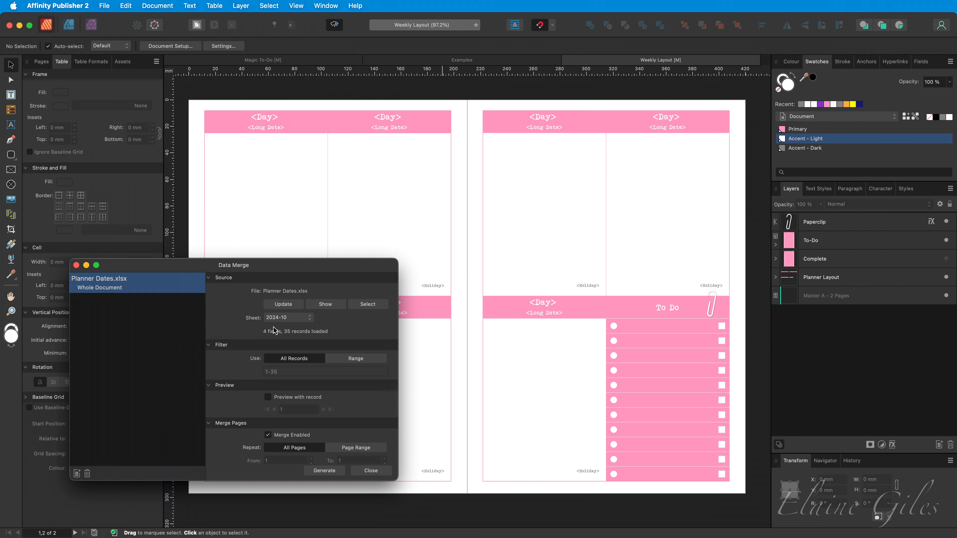
click(300, 318)
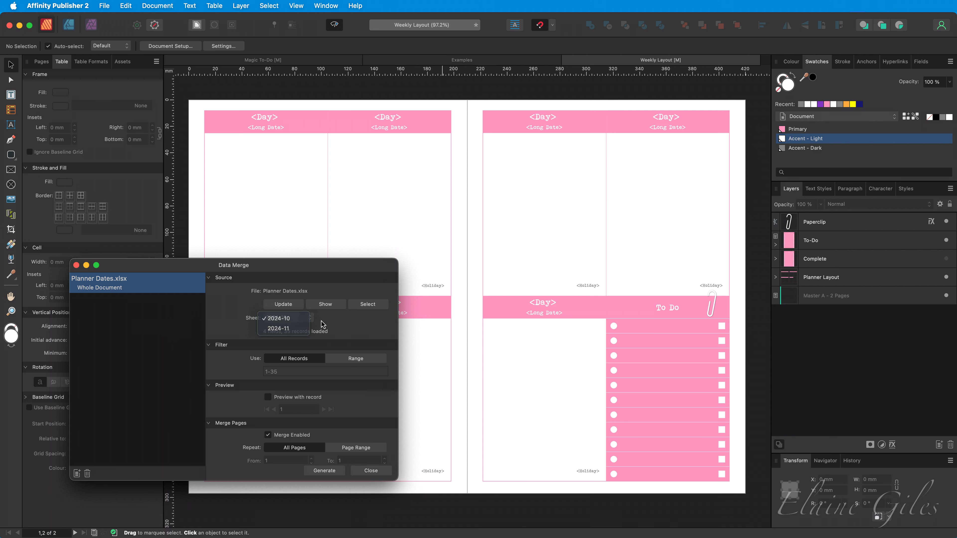
click(321, 321)
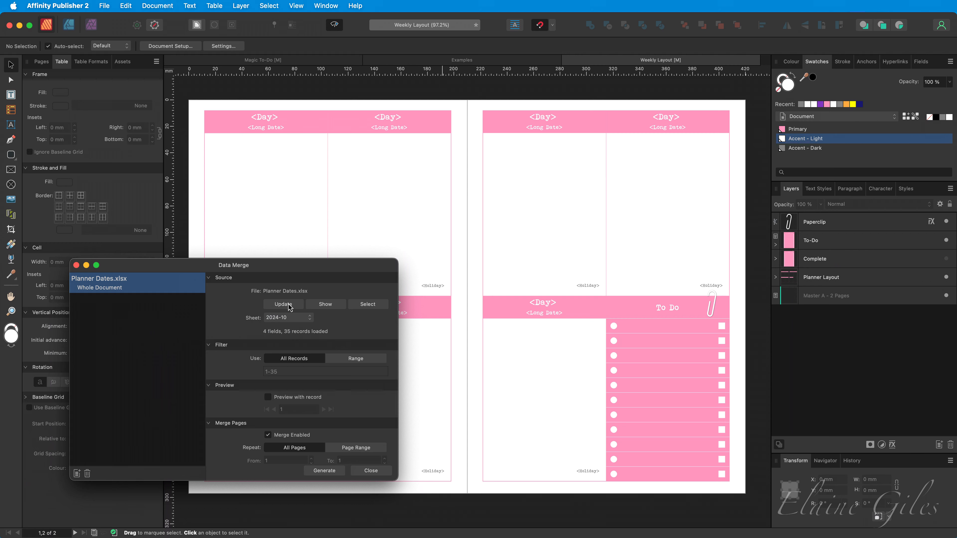
click(324, 471)
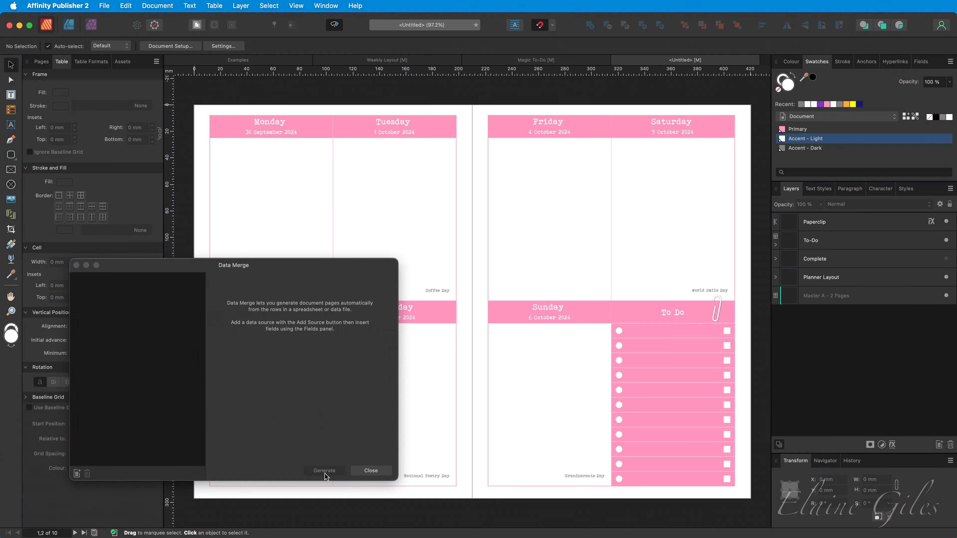
click(325, 474)
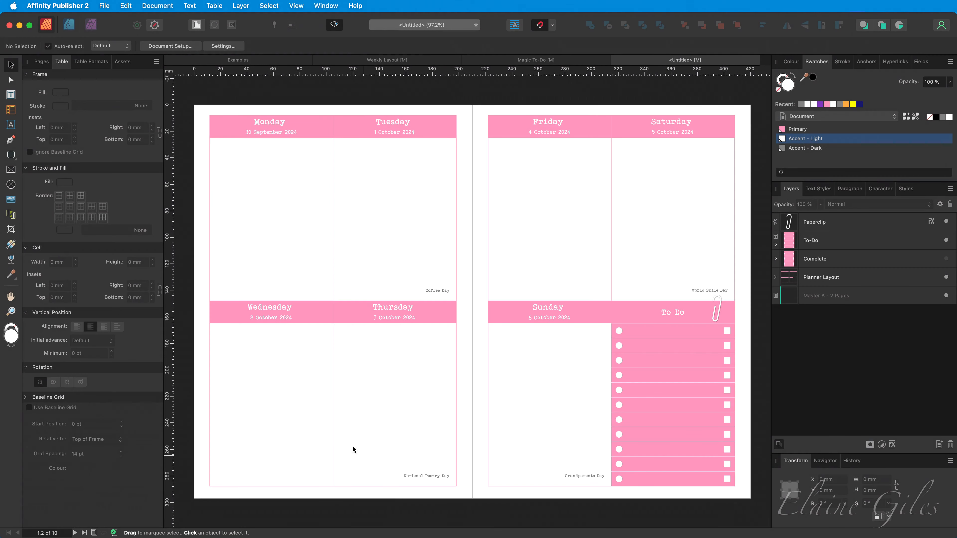
Examine the merged October planner spread by spread, through pages 9,10.
click(48, 64)
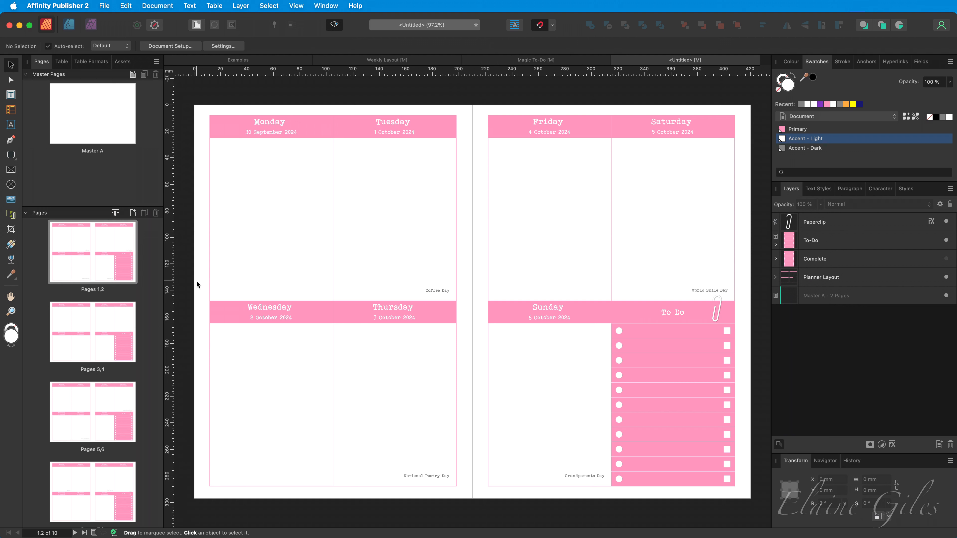
click(93, 329)
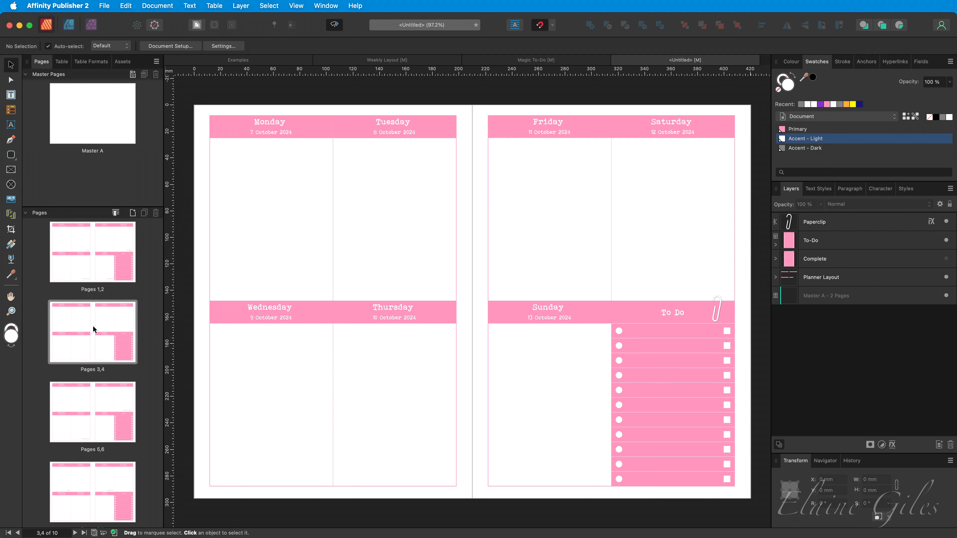
click(92, 405)
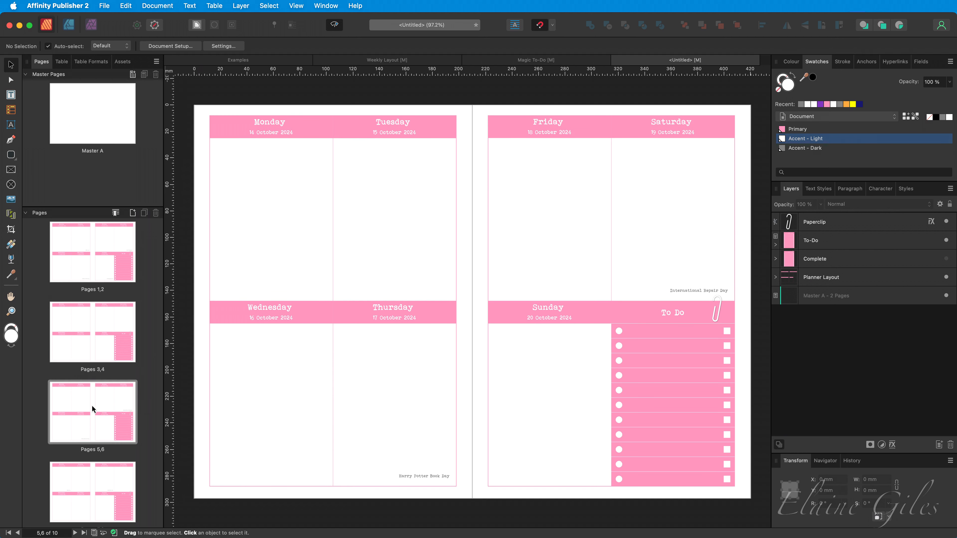
click(93, 483)
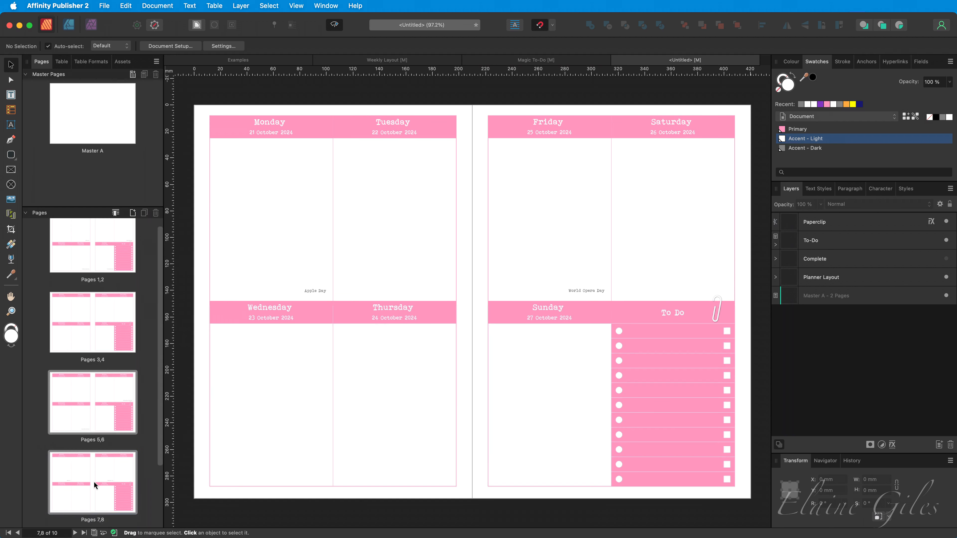
scroll(93, 482, down, 2)
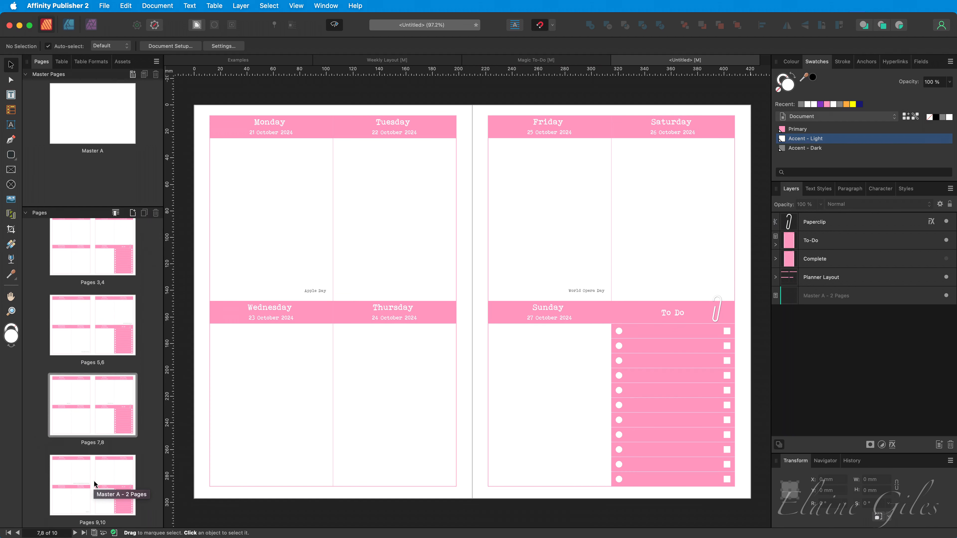
scroll(93, 481, down, 1)
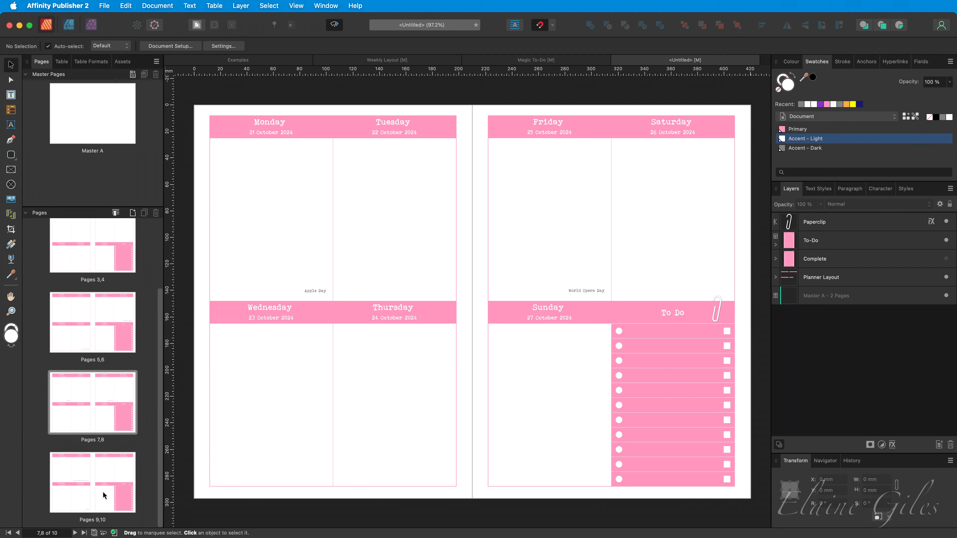
click(91, 480)
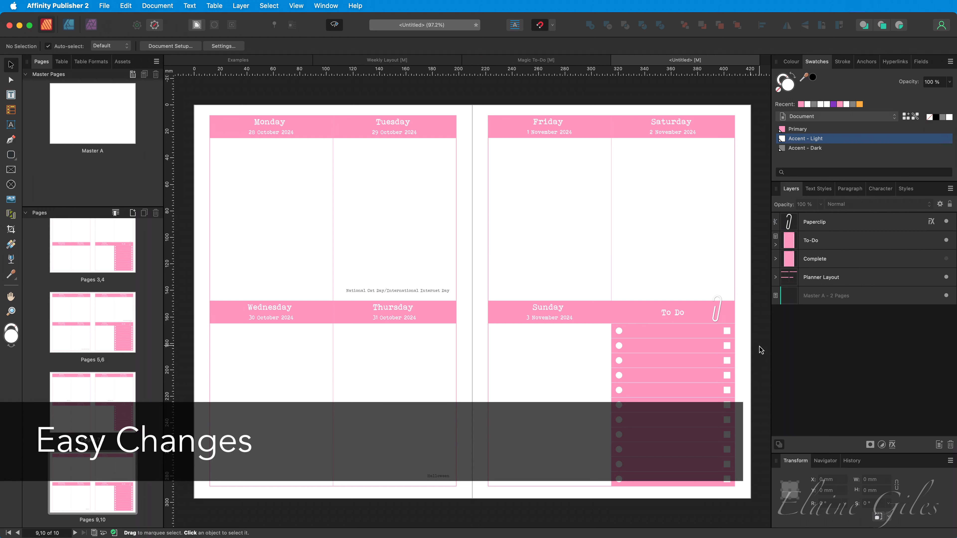
click(419, 63)
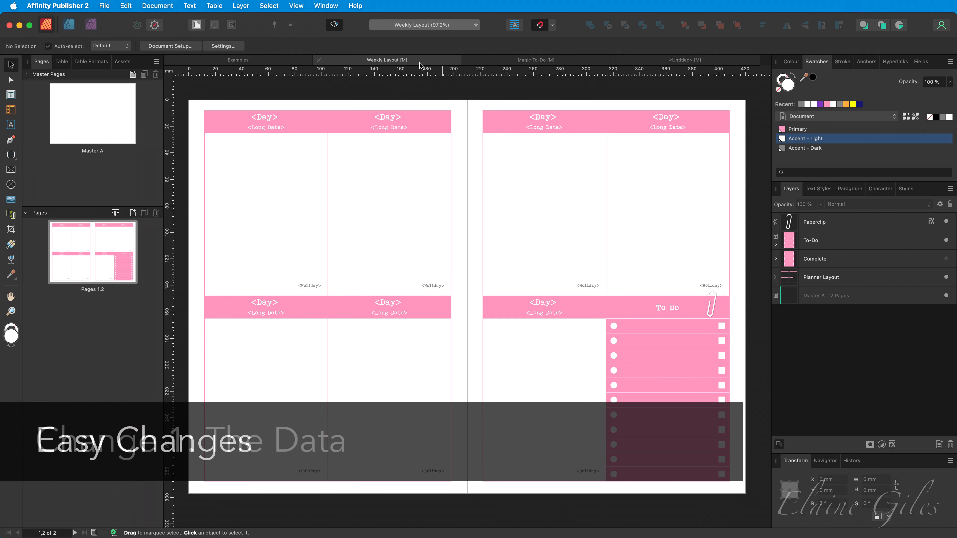
click(643, 62)
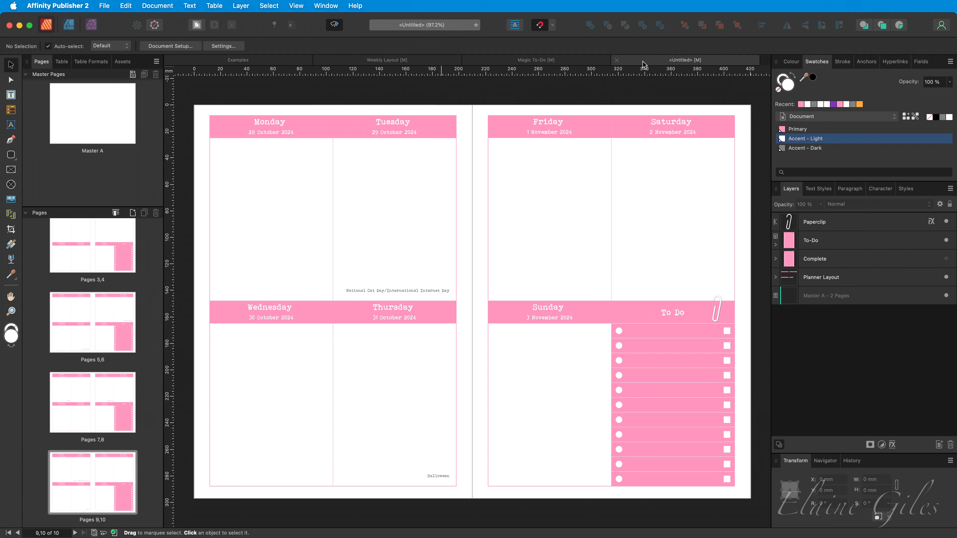
Return to the Weekly Layout document, switch the data merge source to sheet 2024-11, and generate the November planner.
click(399, 62)
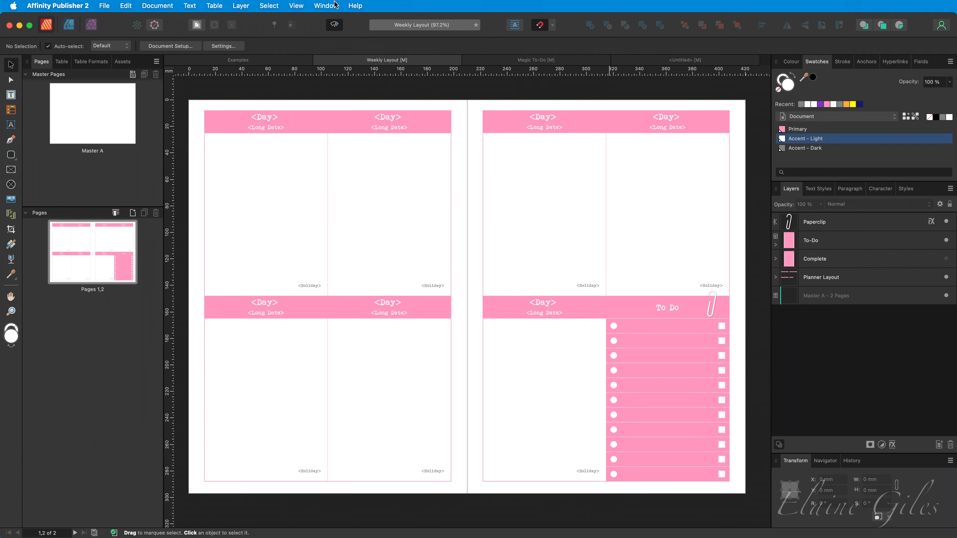
click(326, 6)
click(364, 141)
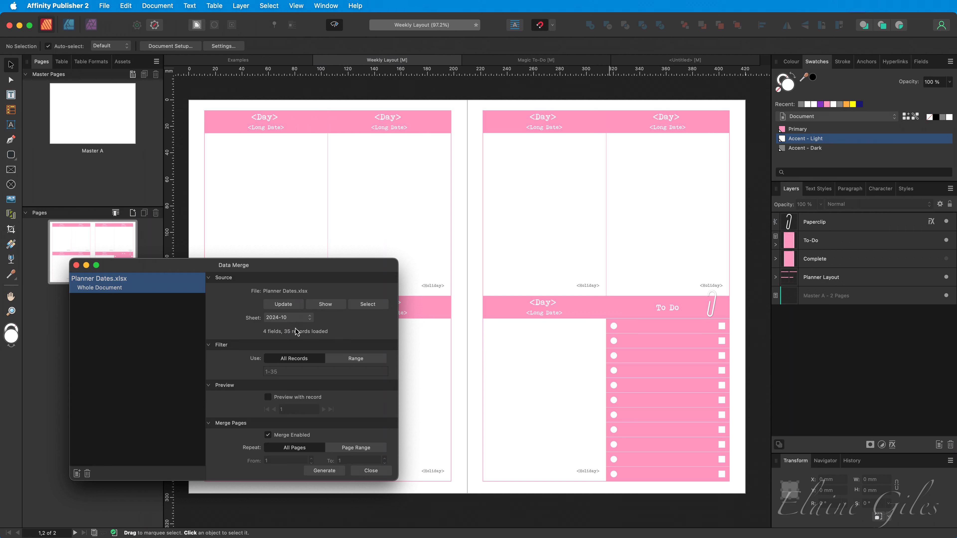
click(310, 320)
click(283, 308)
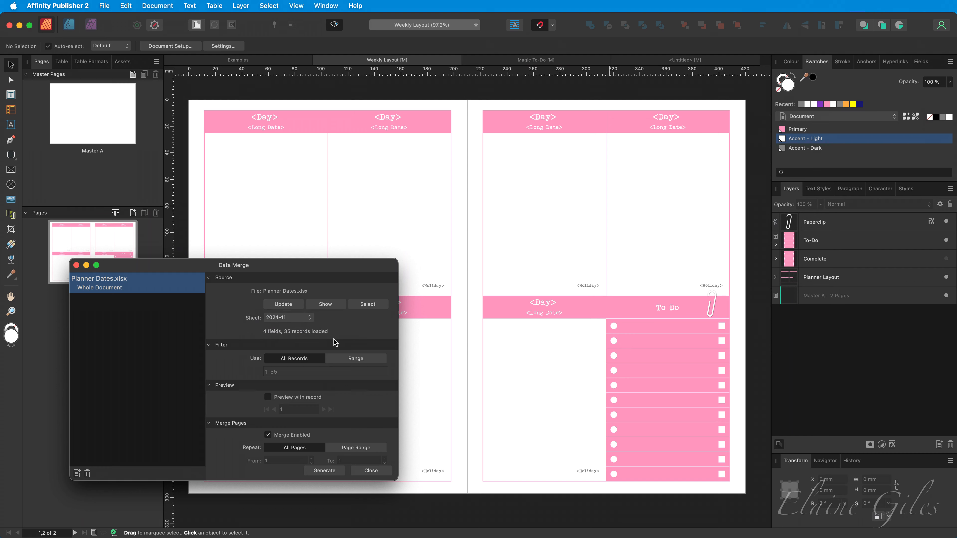
click(332, 472)
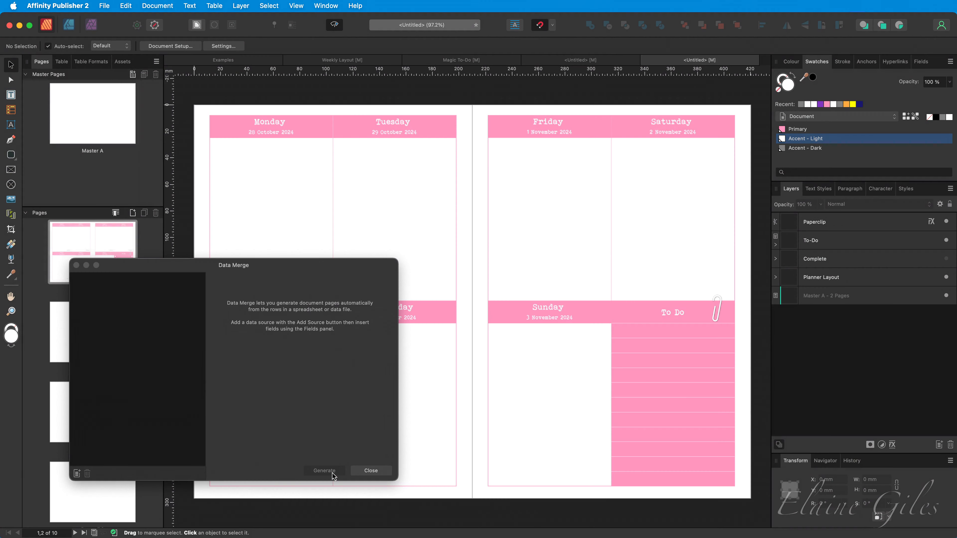
click(376, 468)
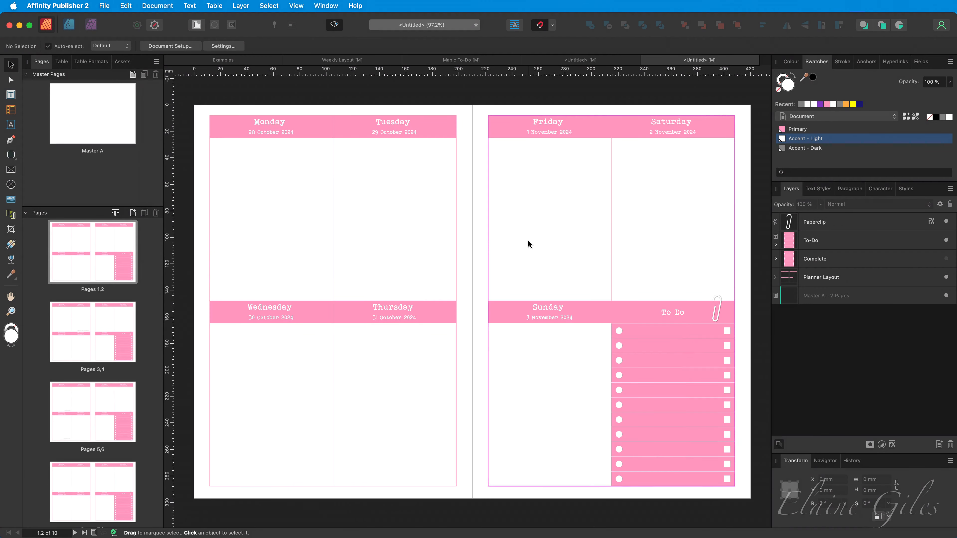
Examine the November planner's spreads through pages 7,8 and return to pages 1,2.
click(89, 331)
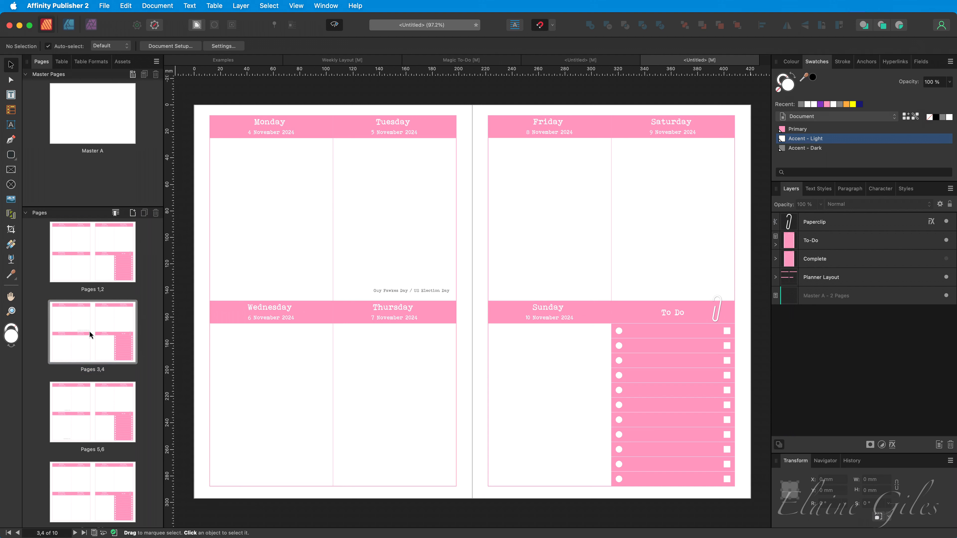
click(92, 411)
scroll(100, 461, down, 2)
scroll(100, 461, down, 1)
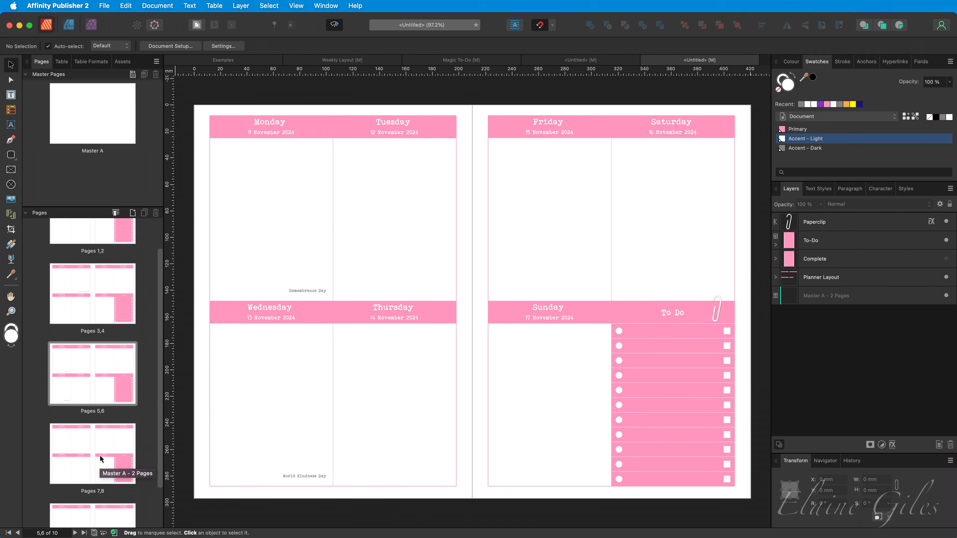
click(97, 451)
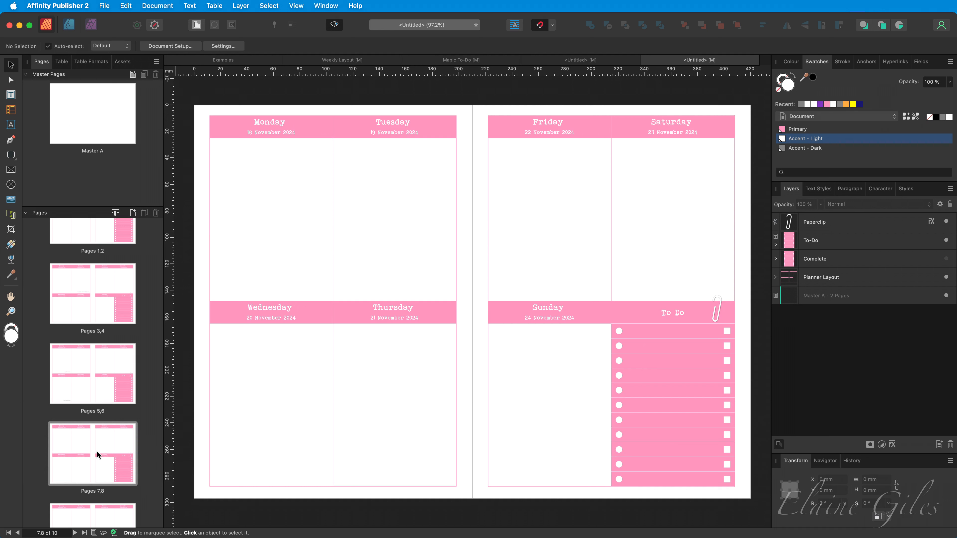
scroll(97, 452, up, 2)
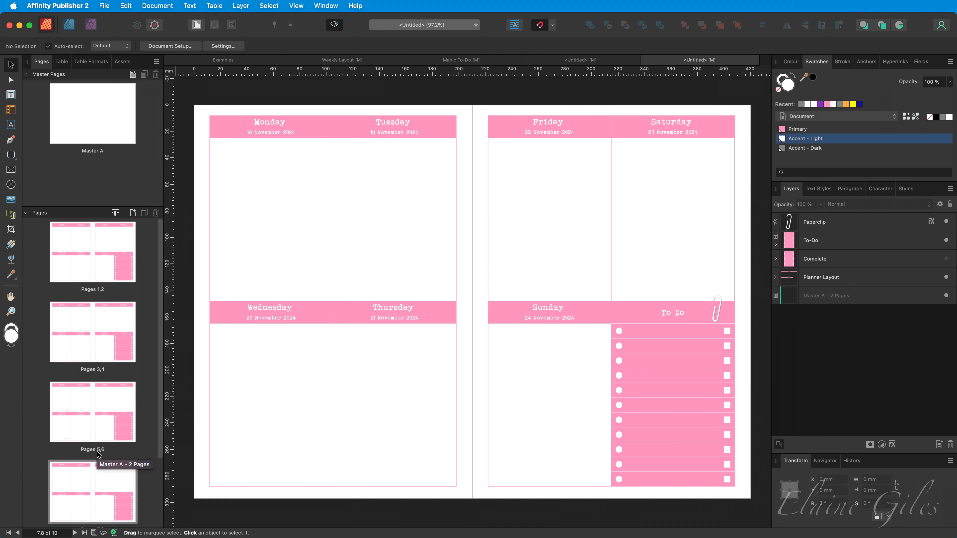
click(93, 275)
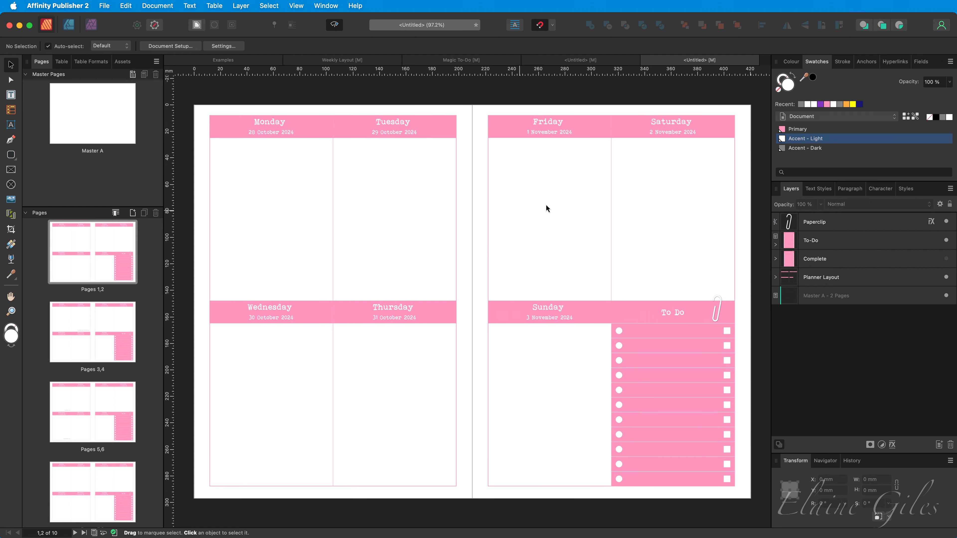
Recolour the planner by changing the Primary global swatch to orange FF961D.
double_click(827, 130)
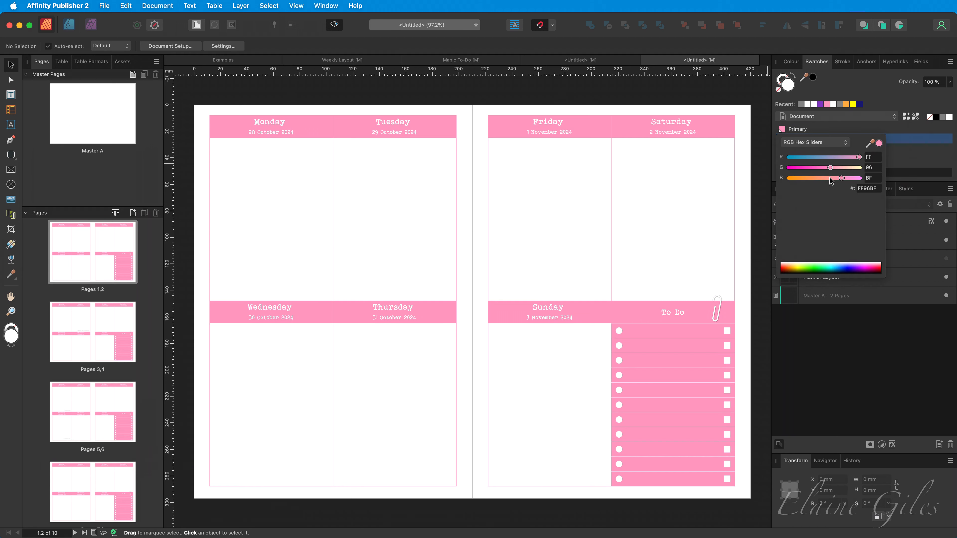
drag(830, 180, 798, 188)
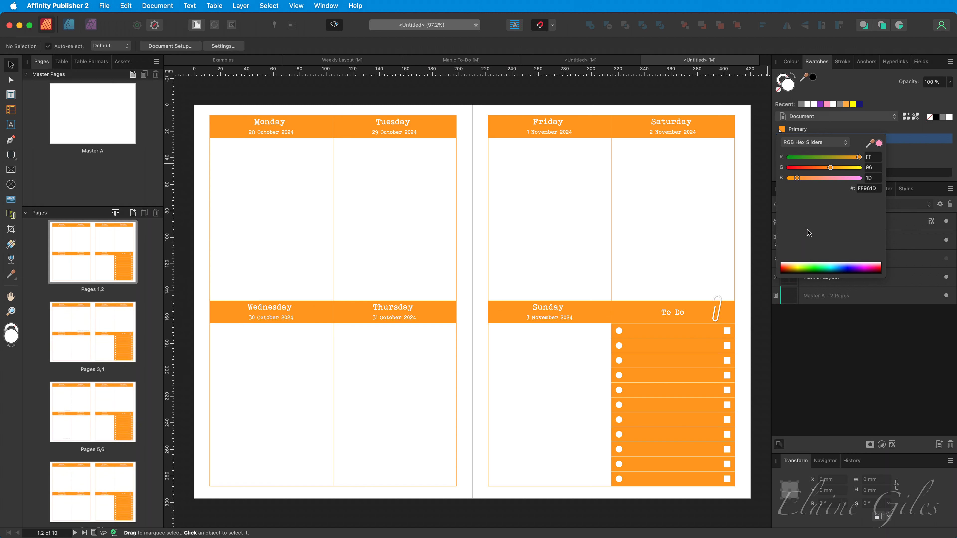
key(Escape)
Reshape the left task symbol of the To-Do table into a rounded square by reducing its corner radius to 23%.
double_click(793, 246)
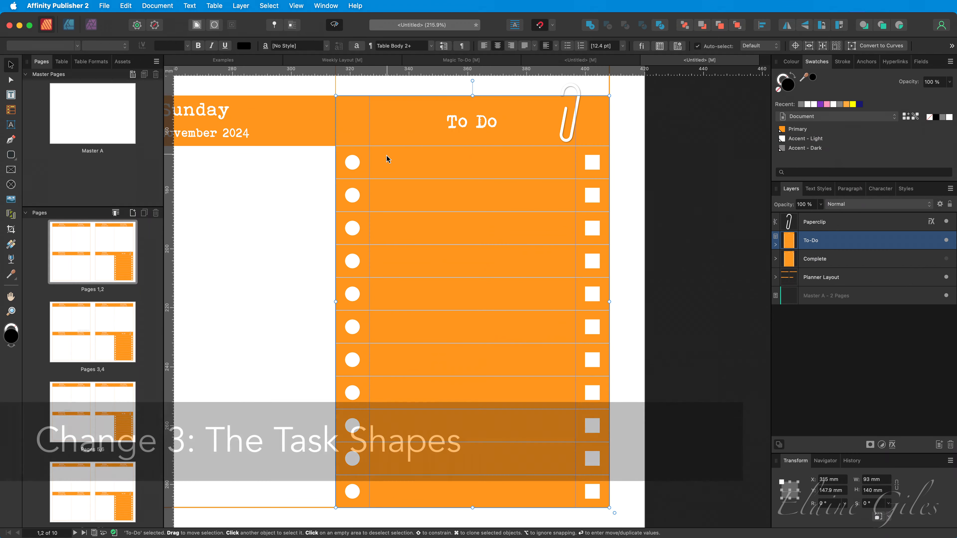
double_click(354, 164)
double_click(354, 164)
double_click(798, 427)
key(a)
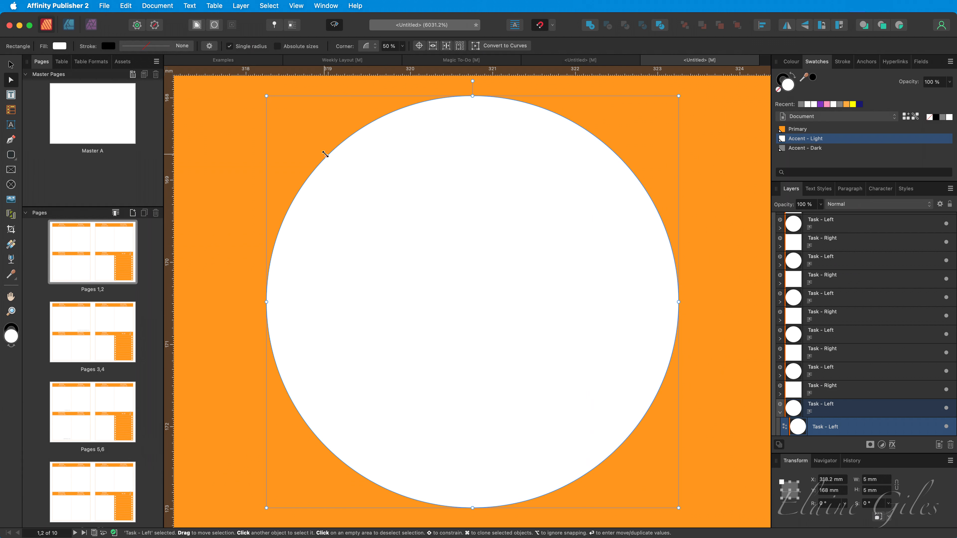
drag(326, 155, 293, 123)
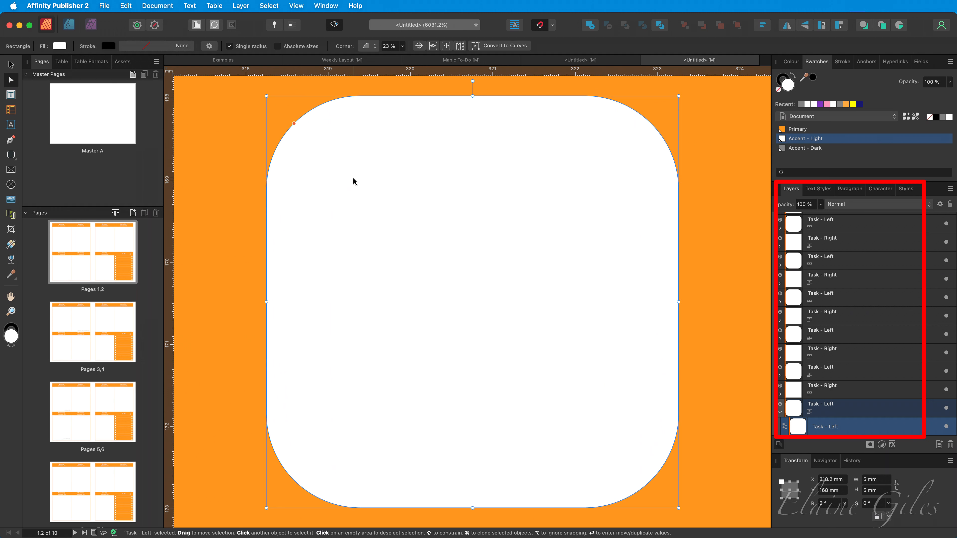
Turn the right task symbol of the To-Do table into a circle by raising its corner radius to 50%, and deselect it.
scroll(826, 287, up, 10)
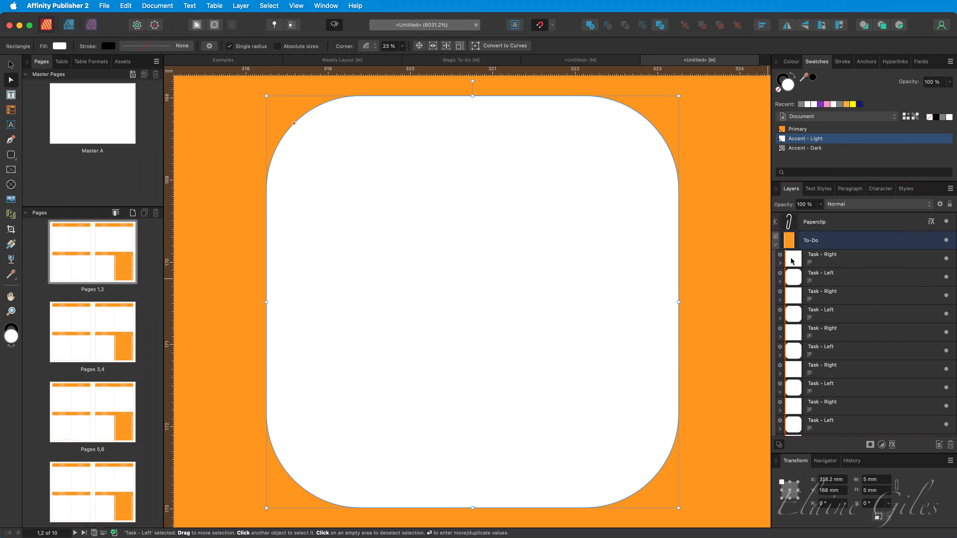
double_click(786, 239)
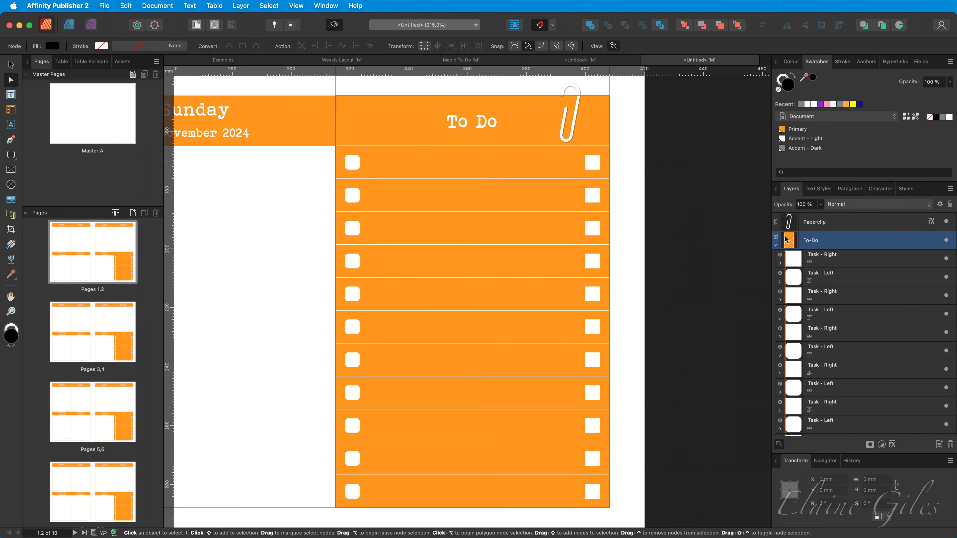
click(593, 164)
key(v)
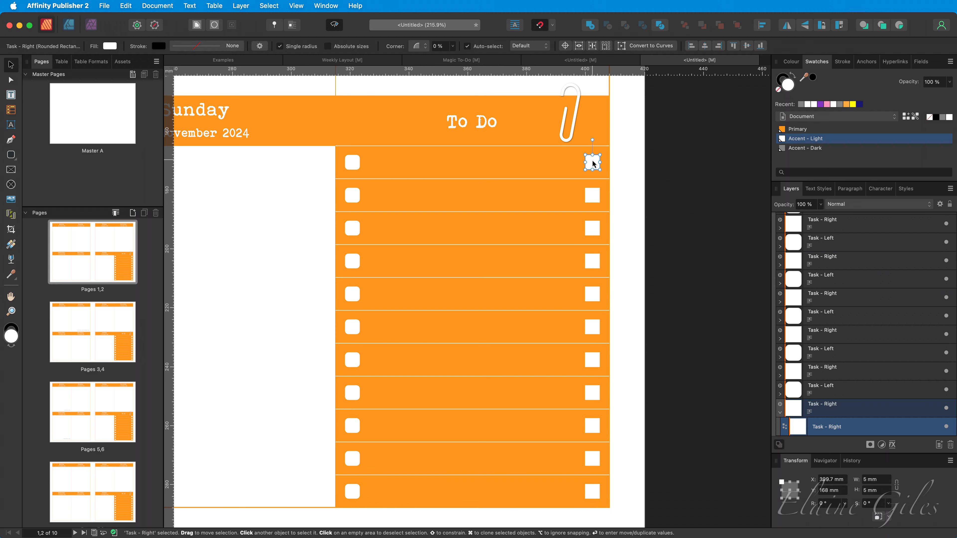
key(a)
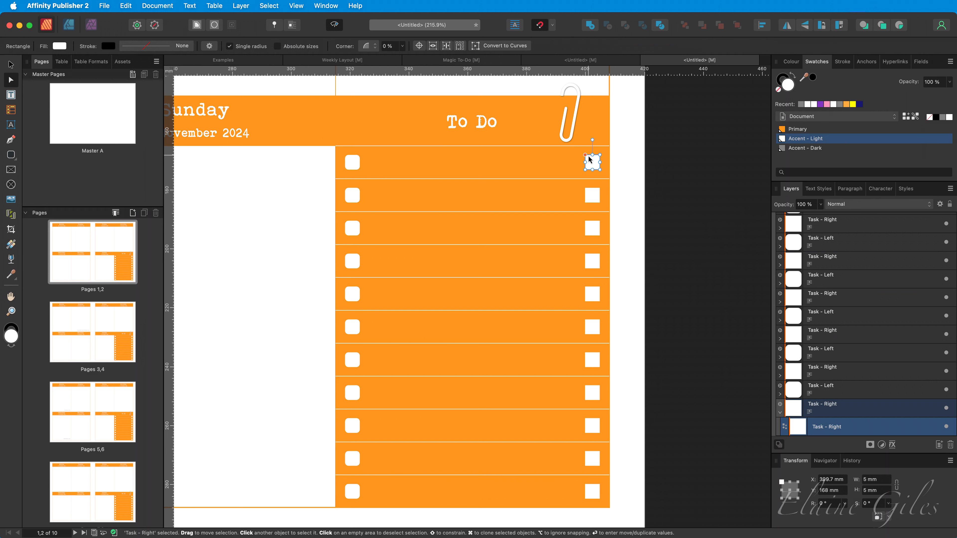
drag(585, 155, 596, 163)
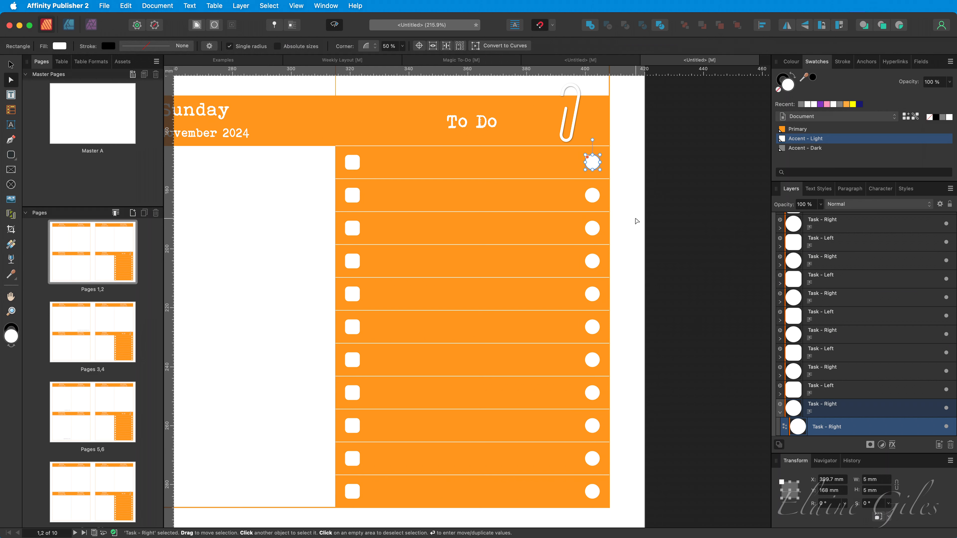
click(637, 221)
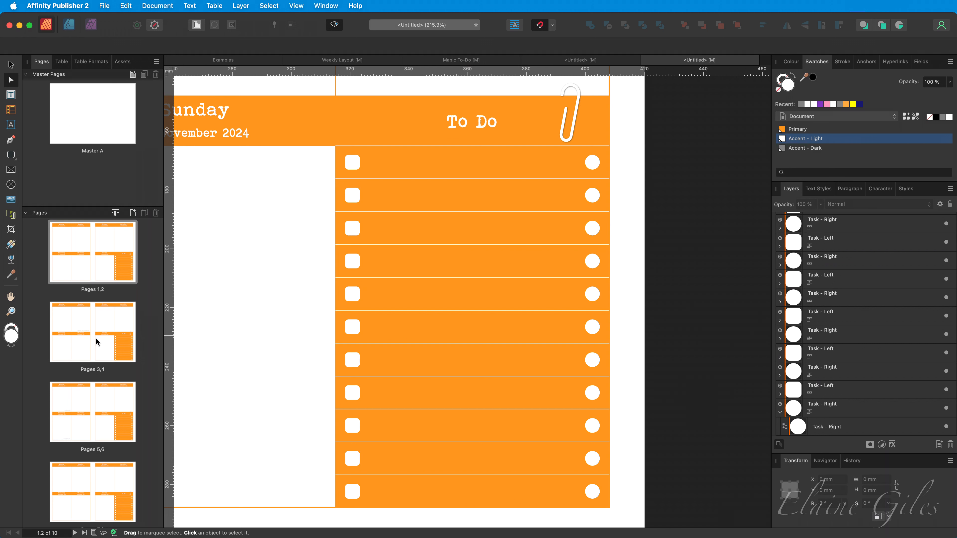
Check the updated colour and task shapes on the spreads of pages 3,4 and 7,8.
click(89, 334)
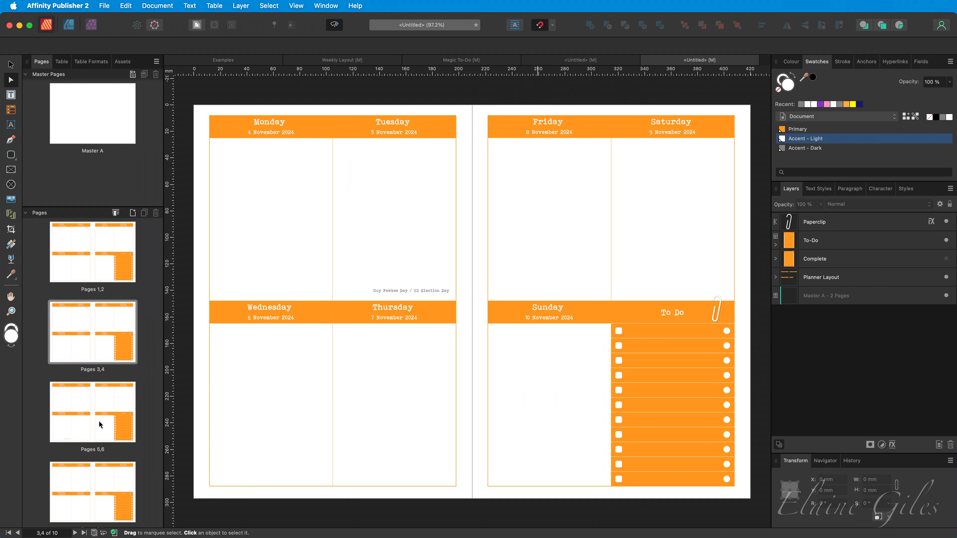
click(92, 479)
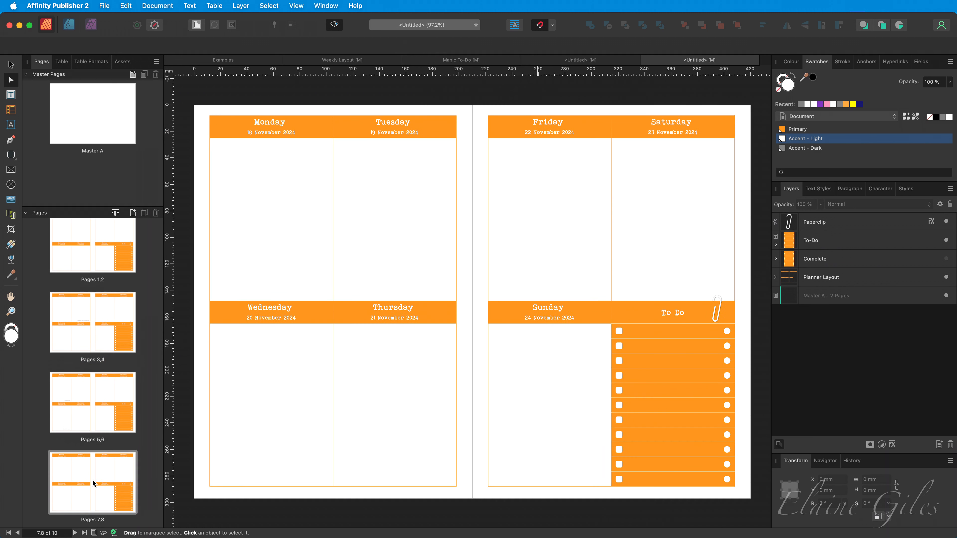